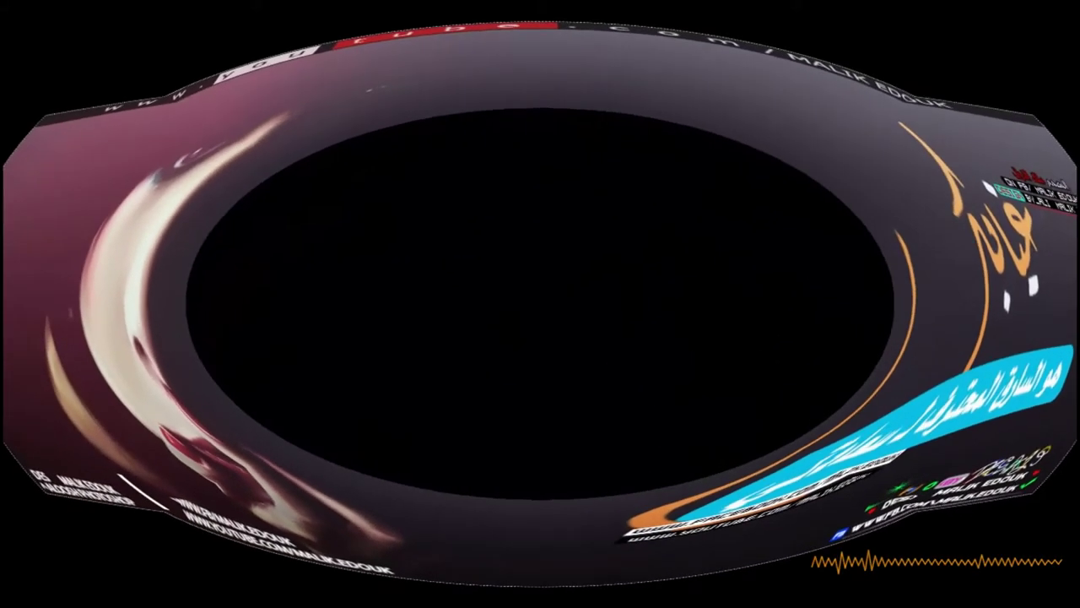
- Select the red greeting title line in the Writer intro document
key(shift+Home)
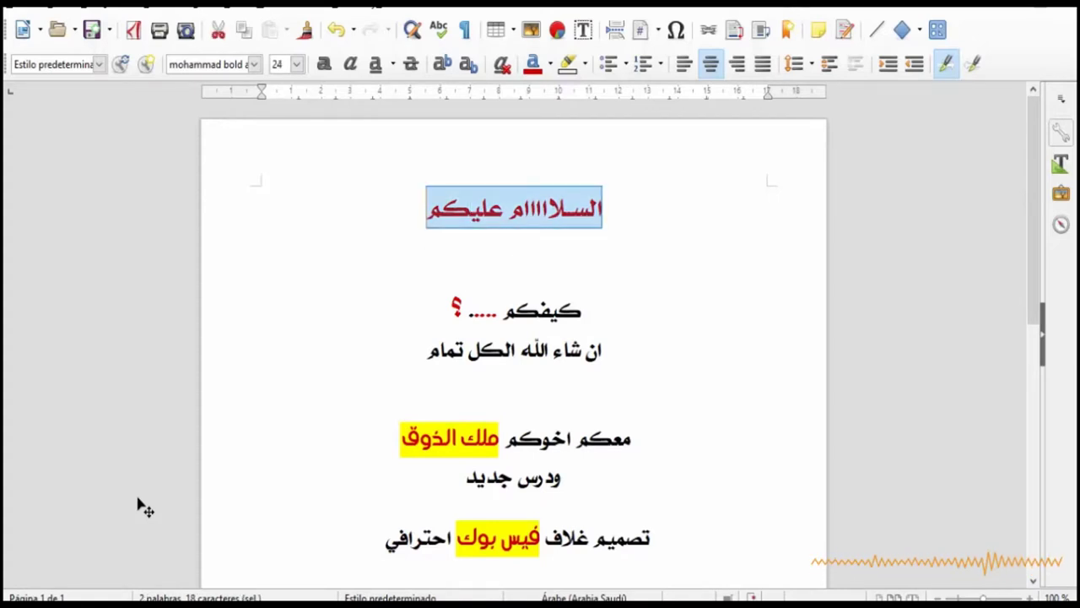
- Select in turn the كيفكم ....؟, ان شاء الله الكل تمام and معكم اخوكم ملك الذوق lines
key(Down)
key(shift+End)
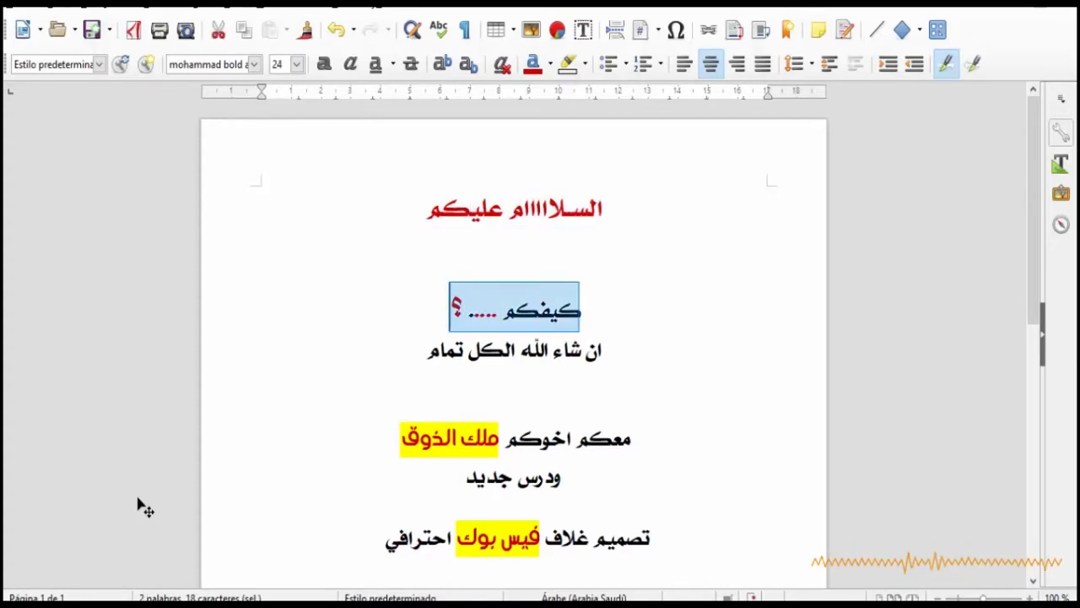
key(shift+Left)
key(Down)
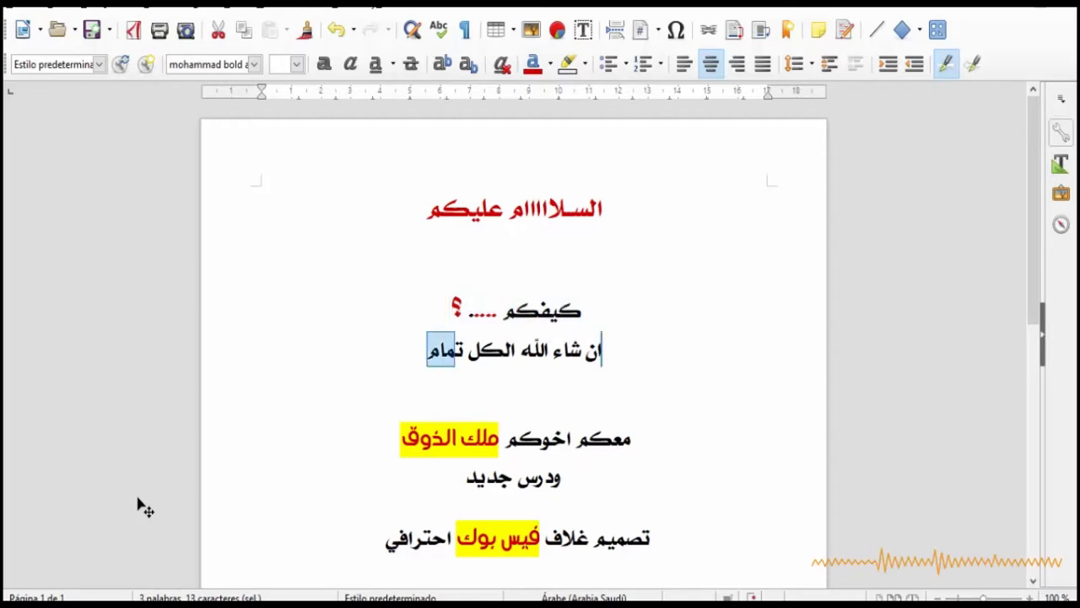
key(shift+End)
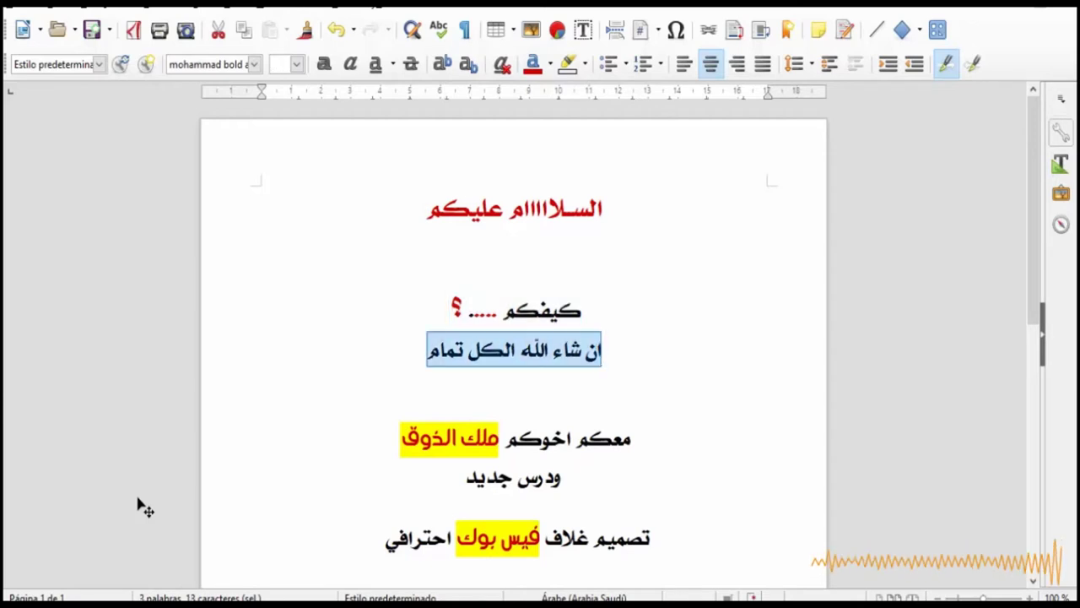
scroll(143, 506, down, 2)
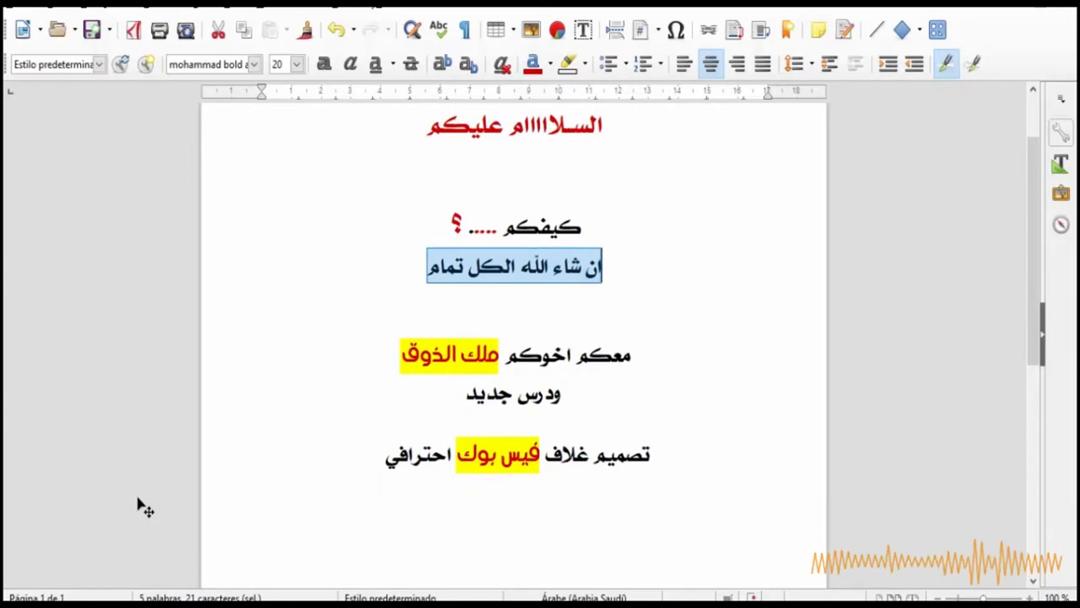
key(Down)
key(Down)
key(shift+End)
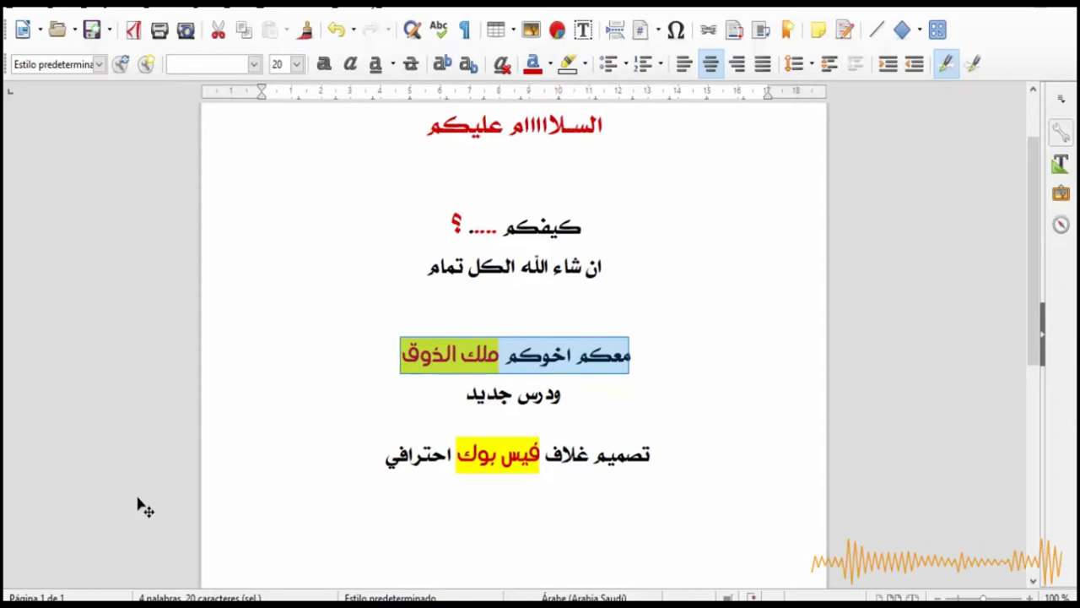
- Select the ودرس جديد and تصميم غلاف فيس بوك احترافي lines, then deselect
key(Down)
key(ctrl+shift+Left)
key(ctrl+shift+Left)
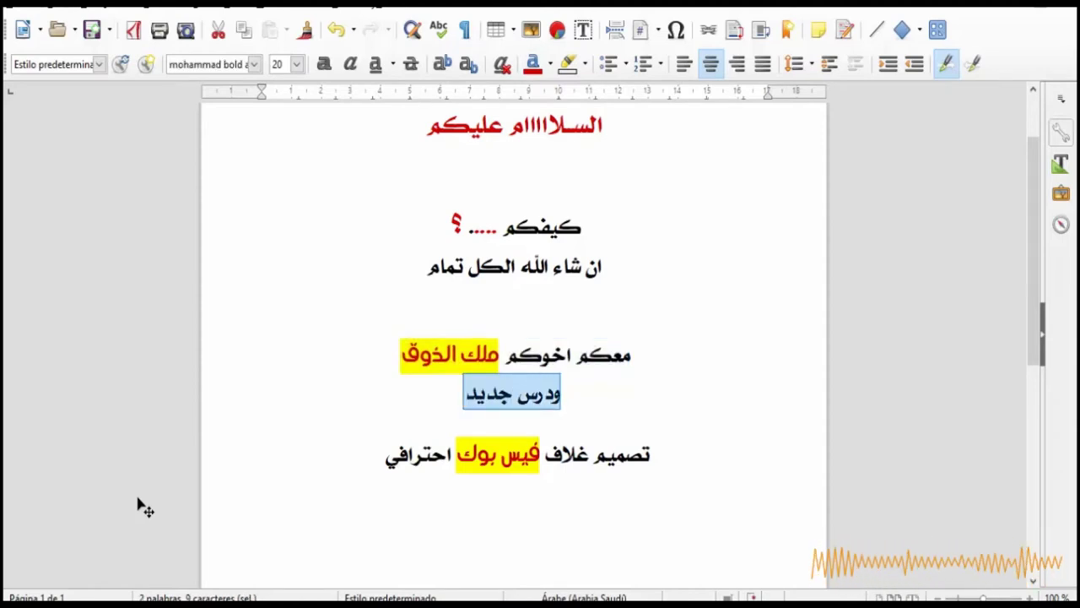
key(Down)
key(ctrl+shift+Left)
key(ctrl+shift+Left)
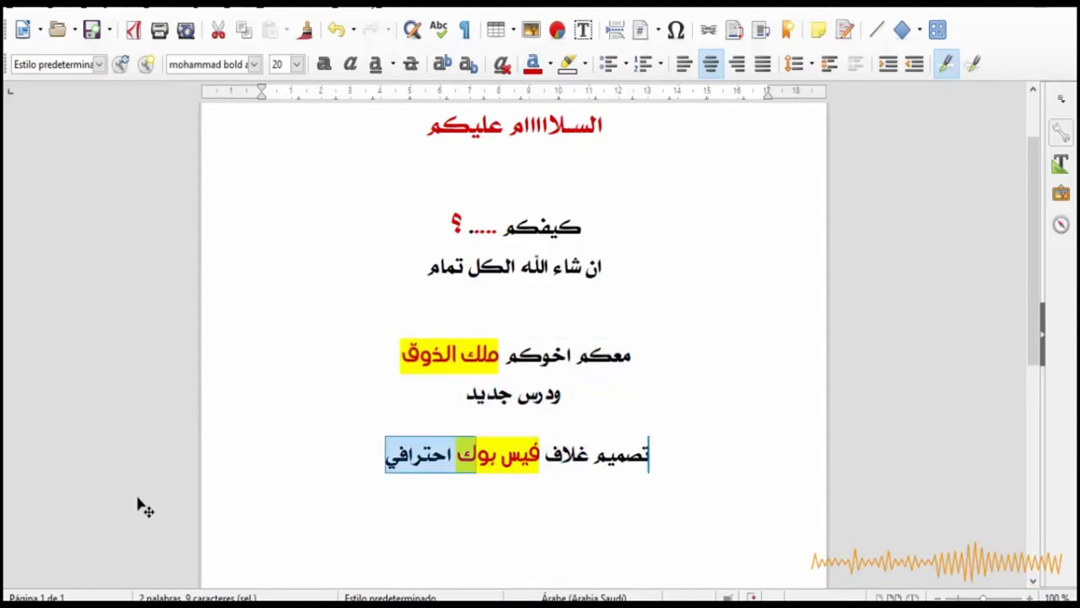
key(ctrl+shift+Left)
key(ctrl+shift+Left)
key(ctrl+shift+Left)
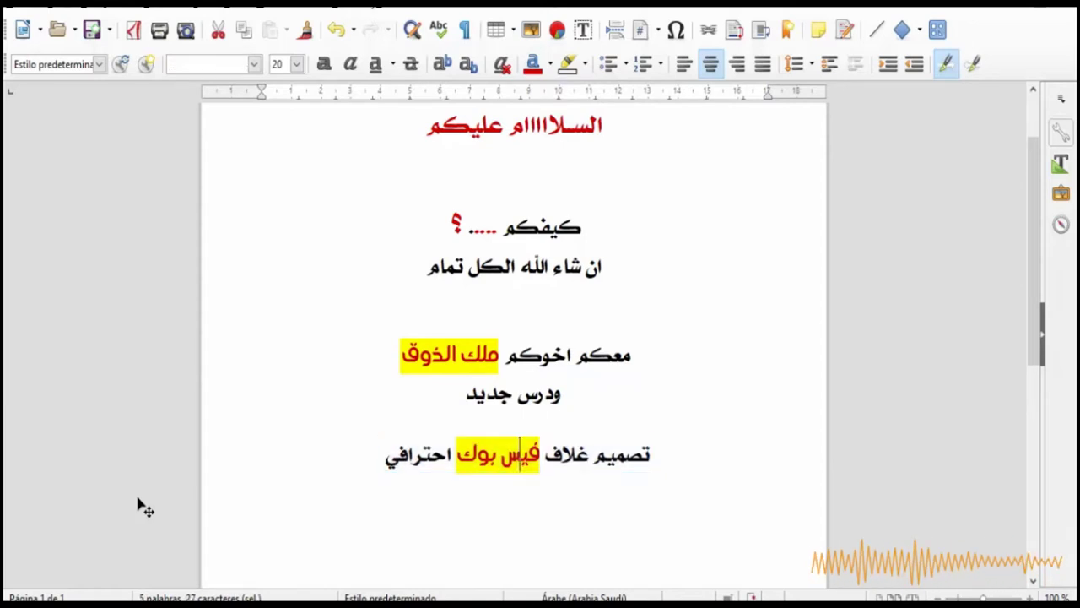
key(Left)
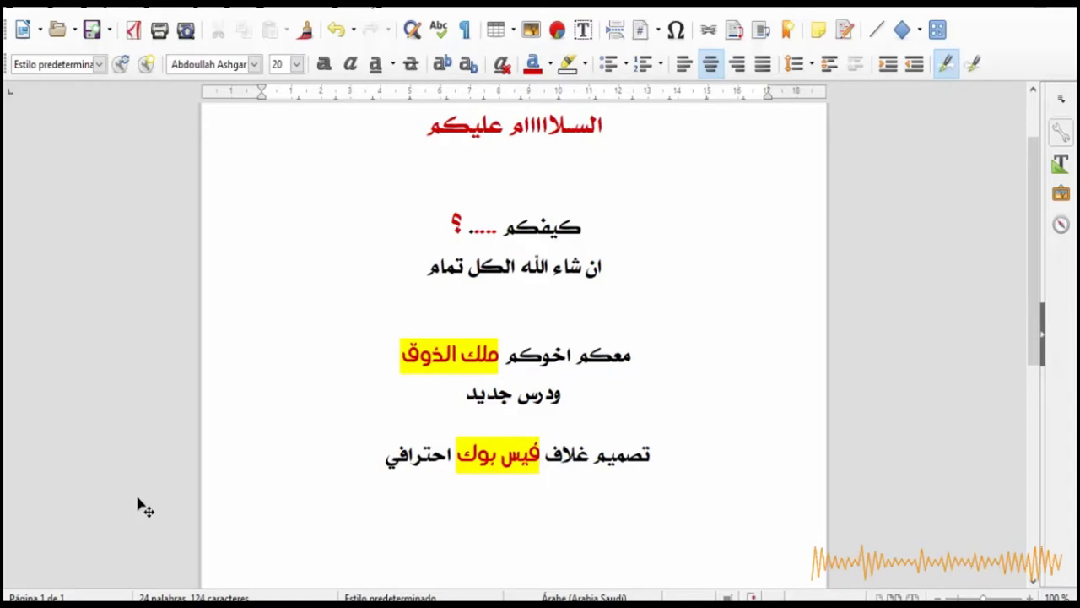
- Scroll down to the تابع معي الشرح line and select its words, then clear the selection
scroll(145, 506, down, 2)
scroll(145, 507, down, 4)
scroll(145, 507, down, 1)
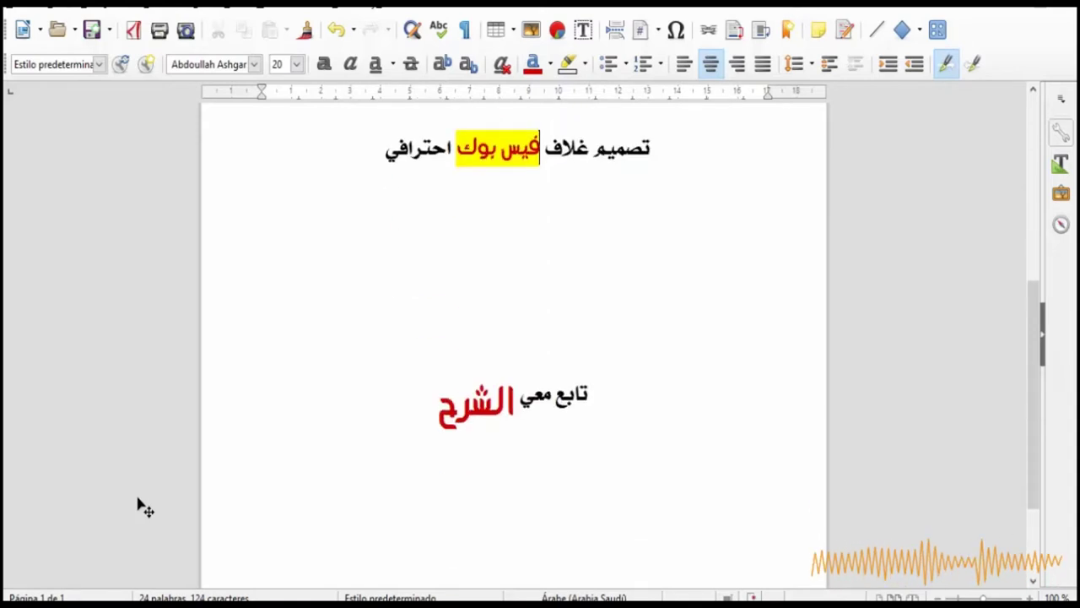
key(ctrl+shift+End)
key(Left)
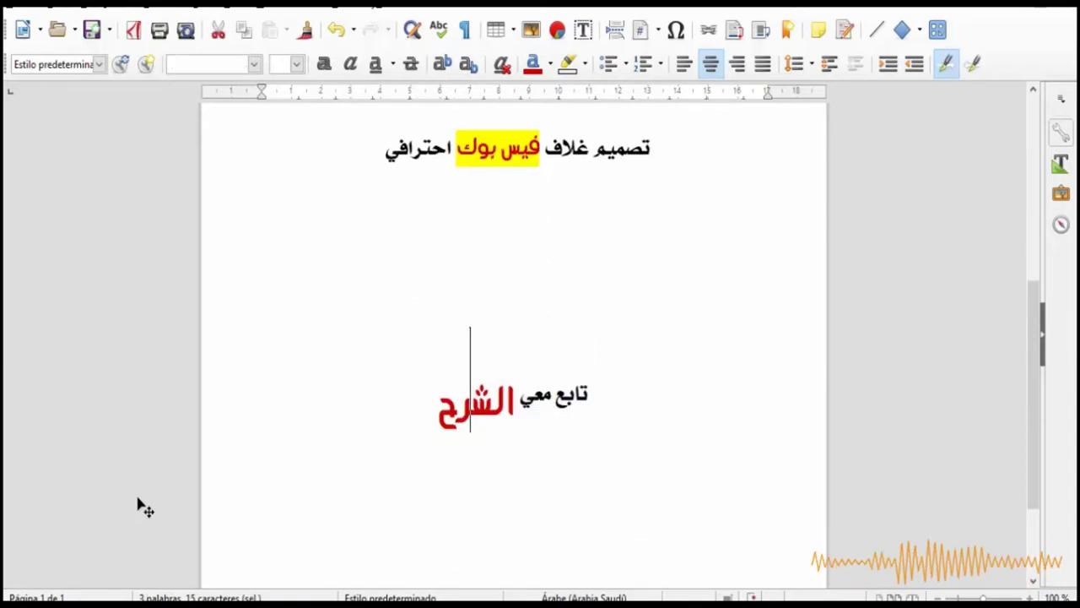
key(ctrl+Right)
key(shift+ctrl+Right)
key(shift+ctrl+Right)
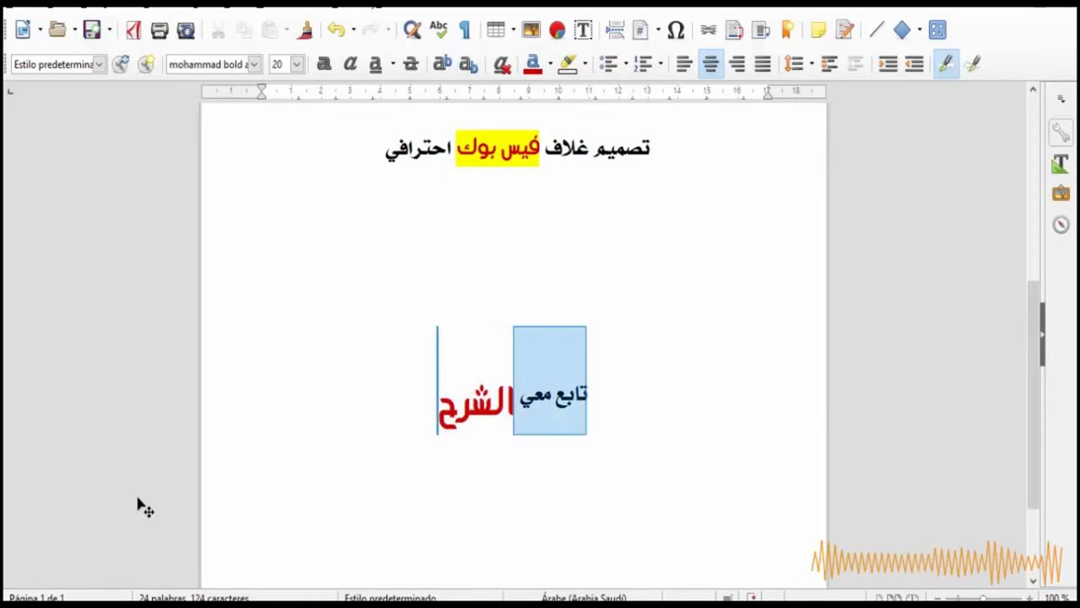
key(shift+ctrl+Left)
key(shift+ctrl+Left)
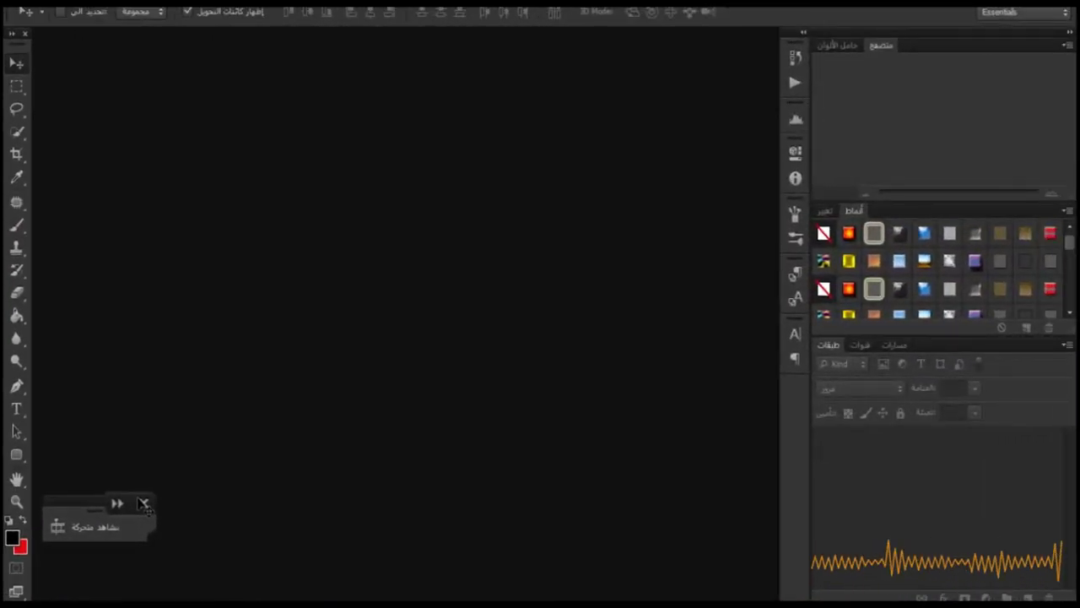
- Create a new transparent 851 × 315 px document named غيابك
key(alt+f)
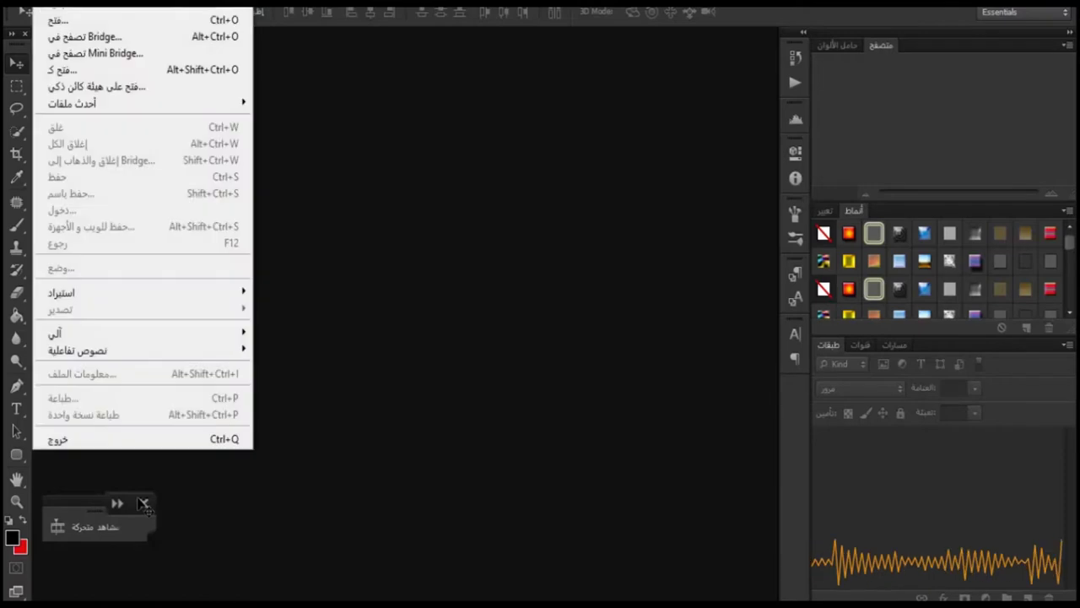
key(Return)
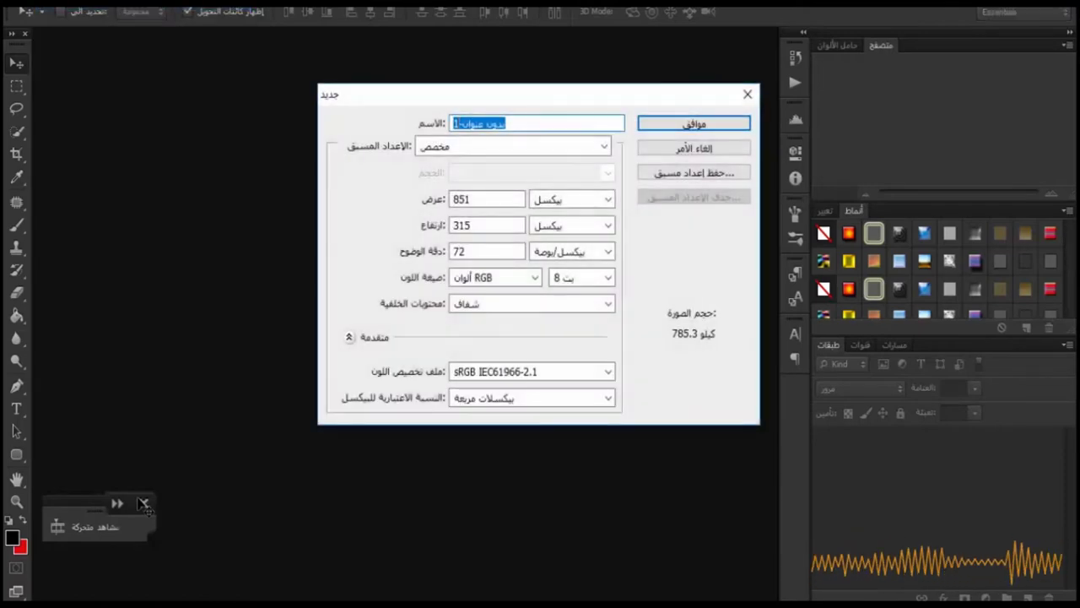
key(Tab)
key(Tab)
click(493, 124)
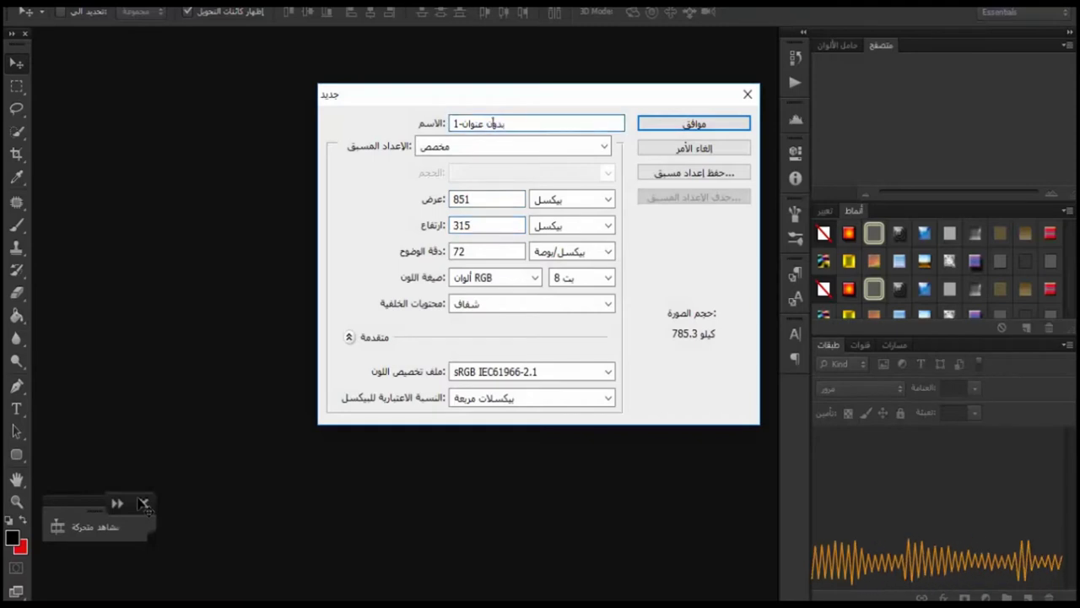
drag(456, 123, 505, 123)
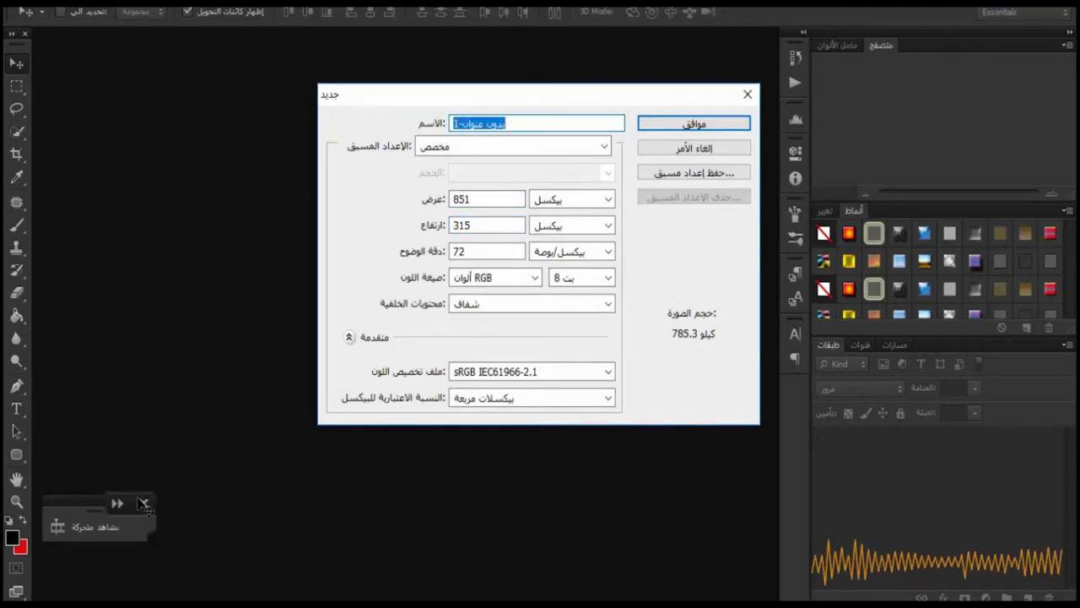
text(غيابك)
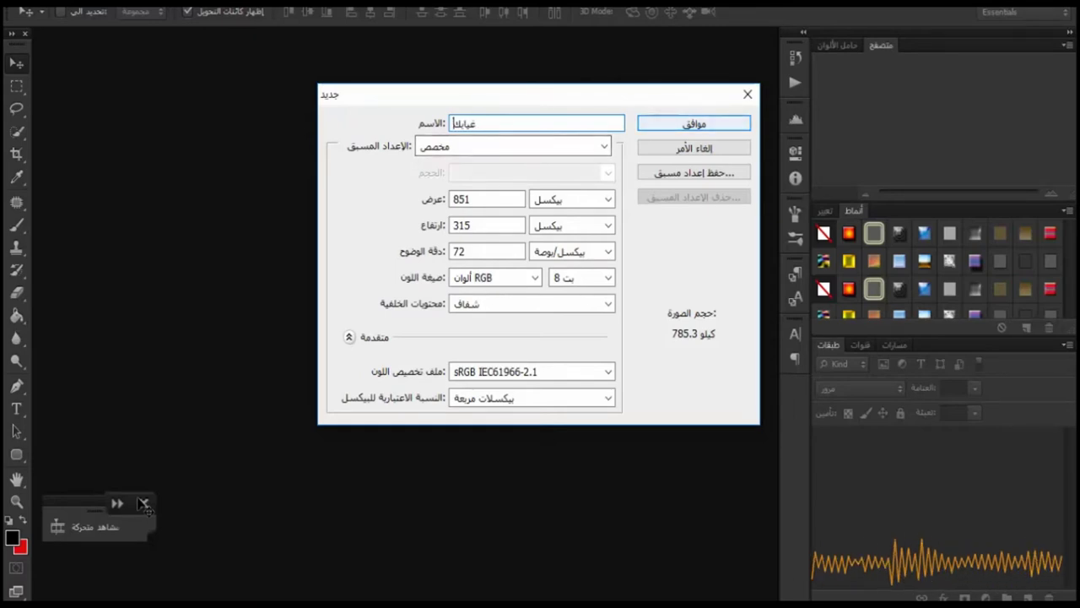
key(Return)
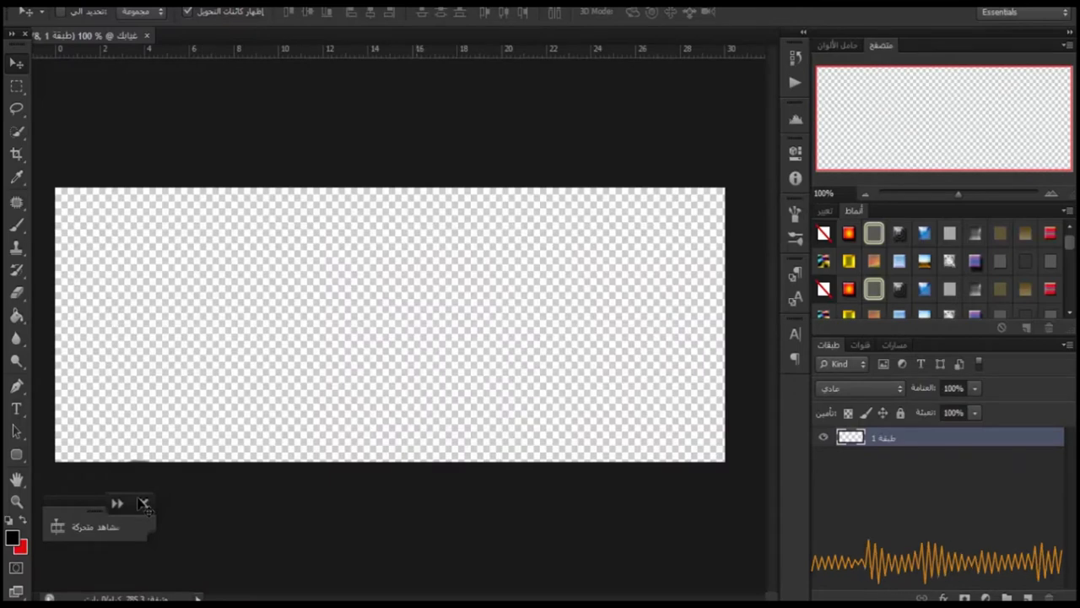
- Open the portrait photo 590392.jpg
key(alt+f)
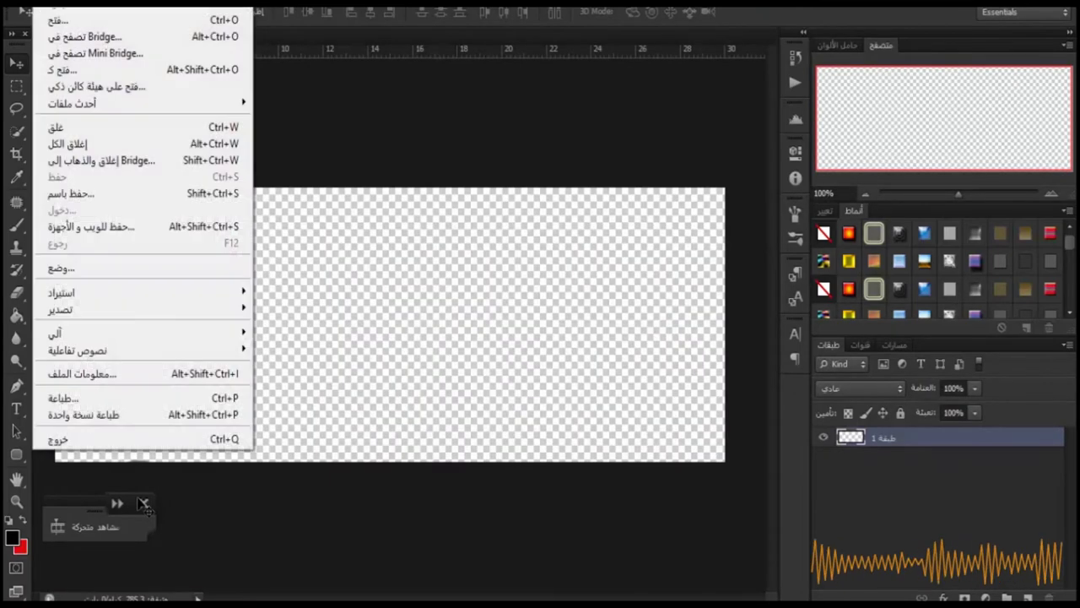
key(Down)
key(Return)
key(Return)
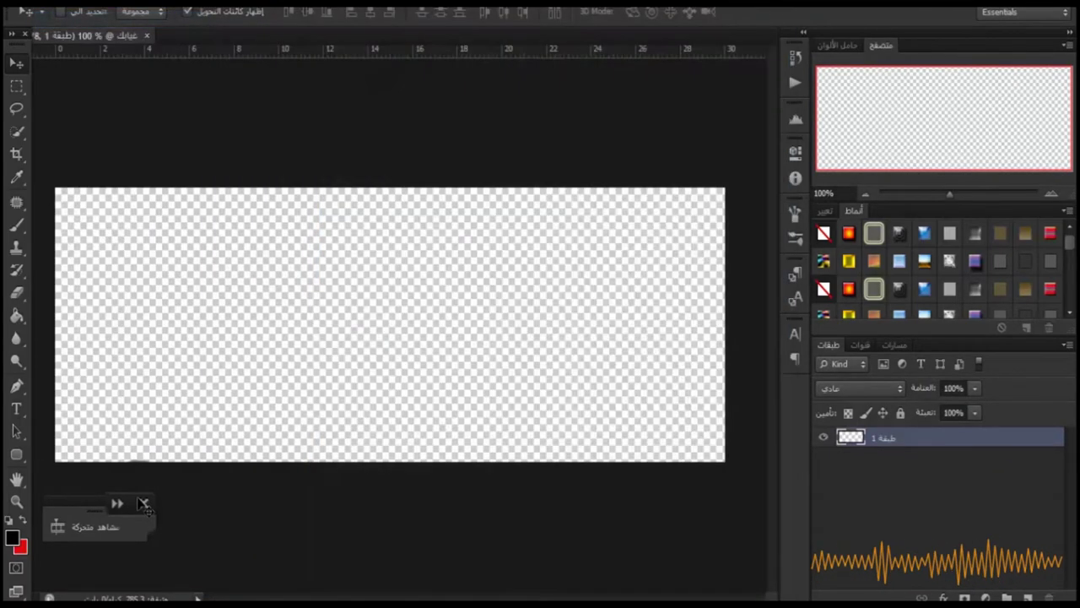
- Apply Topaz Clean 3 with the CrispStyle preset to the portrait
key(Return)
key(ctrl+t)
key(alt+t)
key(Up)
key(Up)
key(Right)
key(Down)
key(Return)
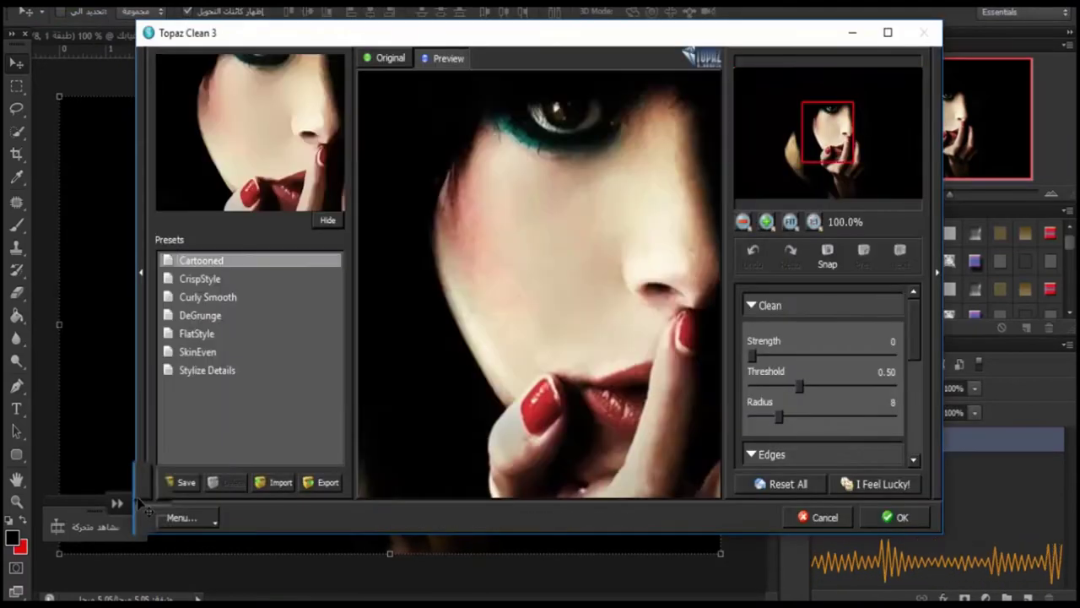
key(Down)
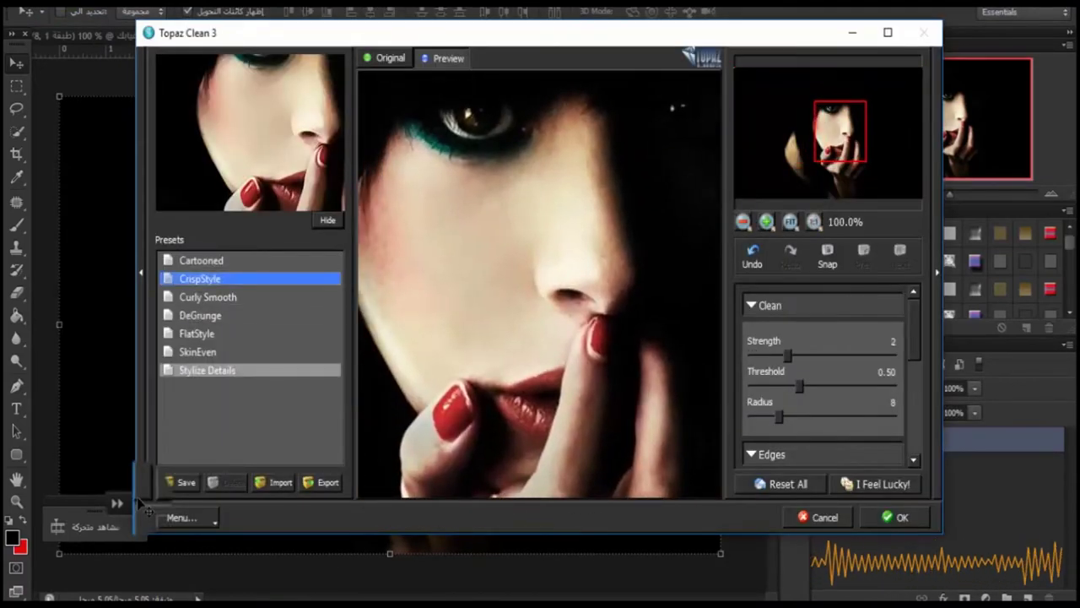
key(Return)
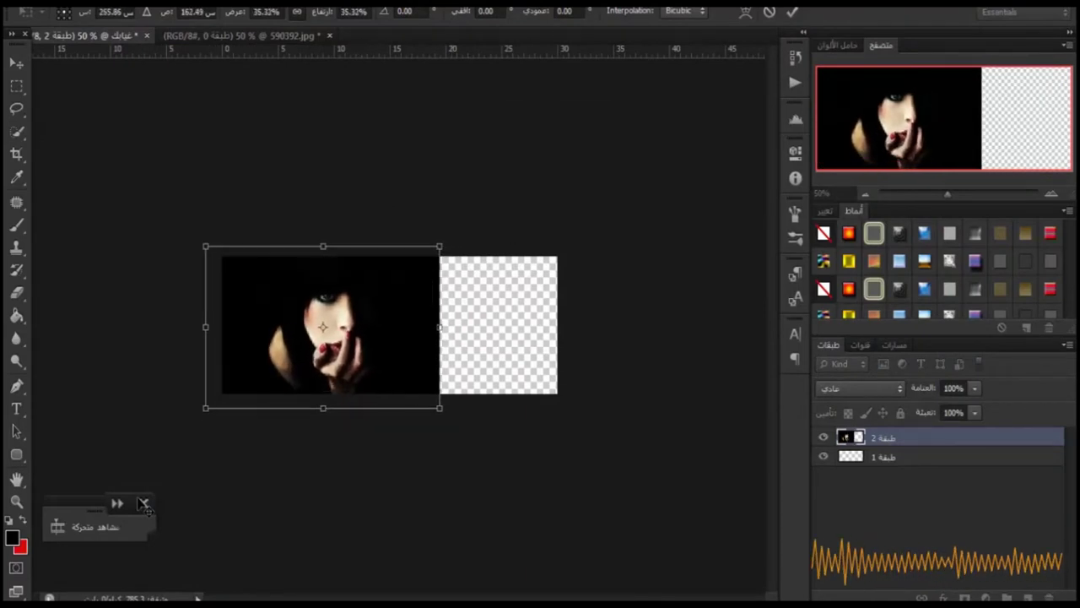
- Commit the portrait's transform and fill the background layer beneath it with black
key(Return)
key(ctrl+plus)
key(ctrl+plus)
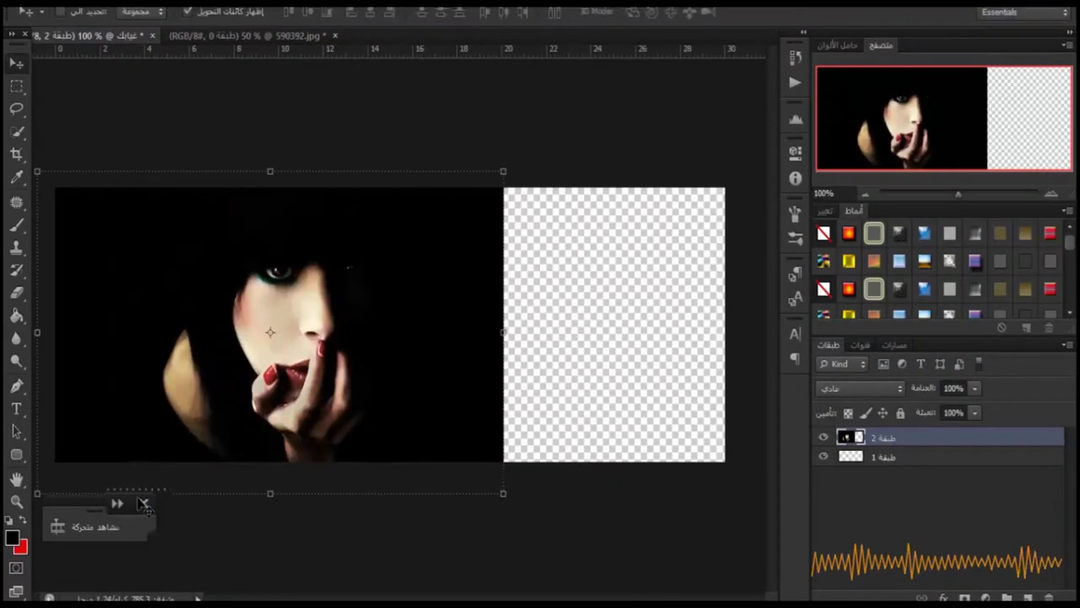
key(alt+bracketleft)
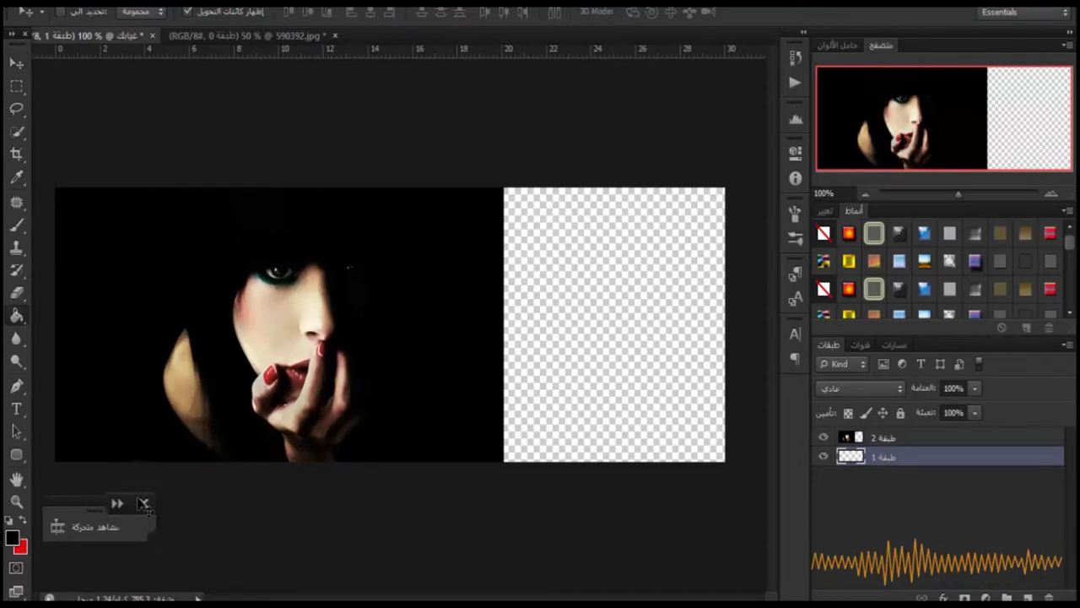
key(g)
key(alt+BackSpace)
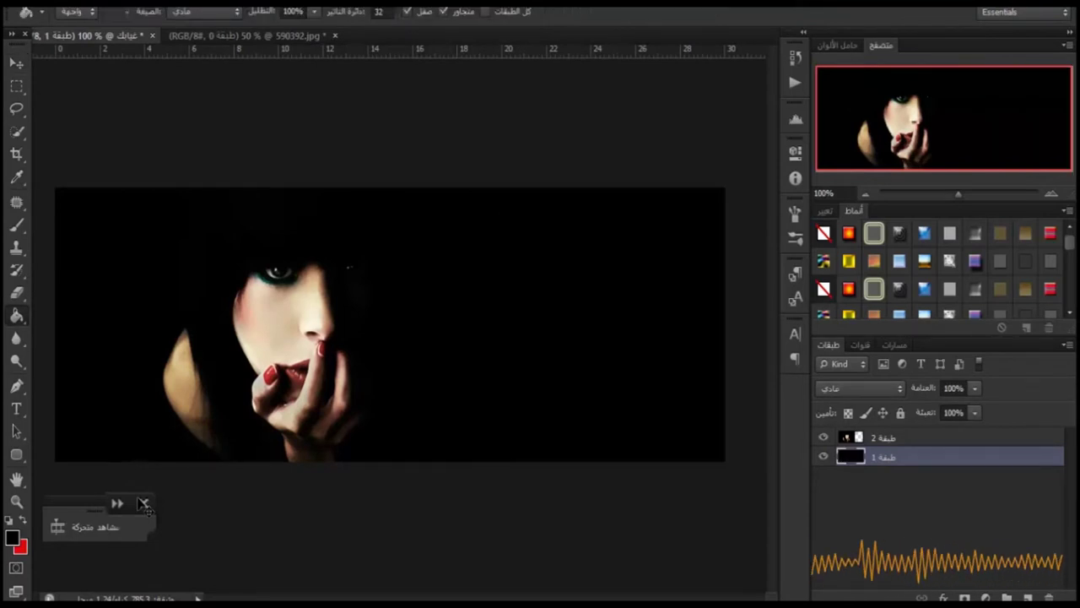
key(v)
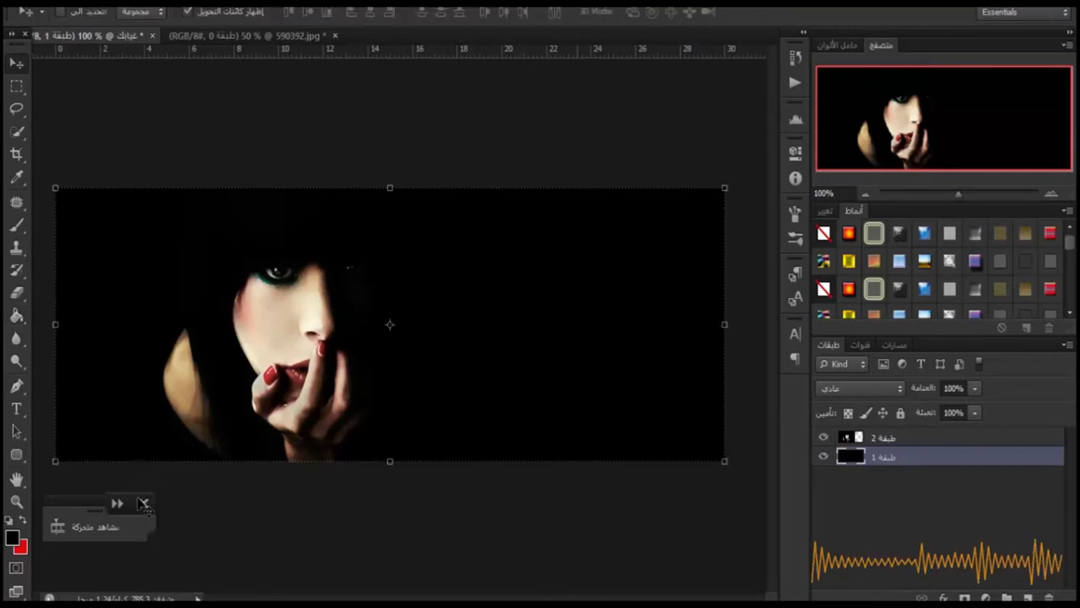
key(alt+bracketright)
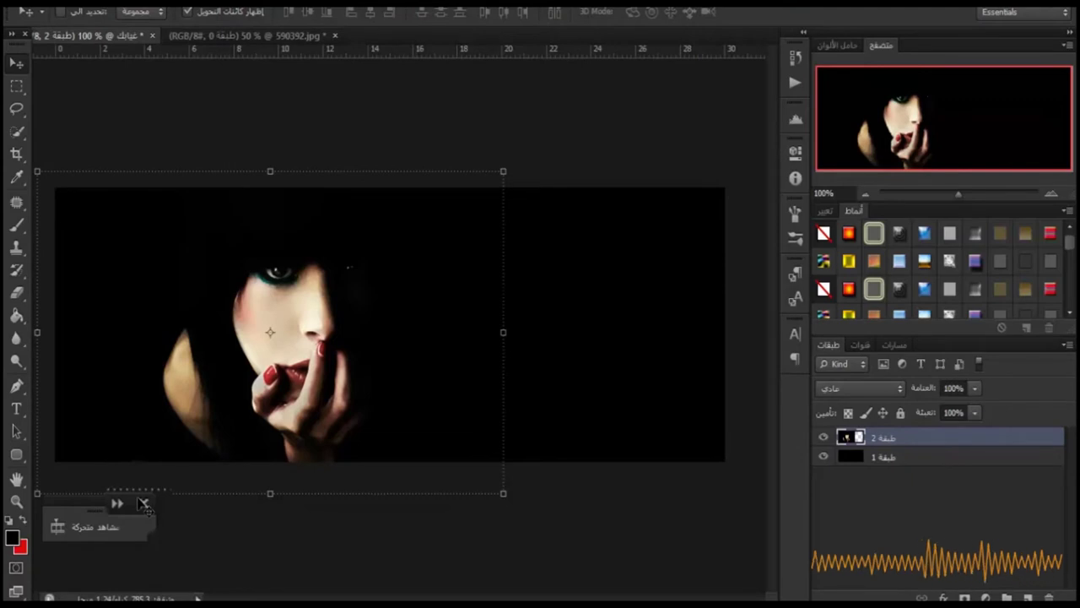
- Paint red on a new layer over the left side, set to Overlay at 41% opacity
click(1028, 596)
key(x)
key(b)
mouse_move(180, 310)
mouse_down()
mouse_move(159, 357)
mouse_move(174, 232)
mouse_up()
key(v)
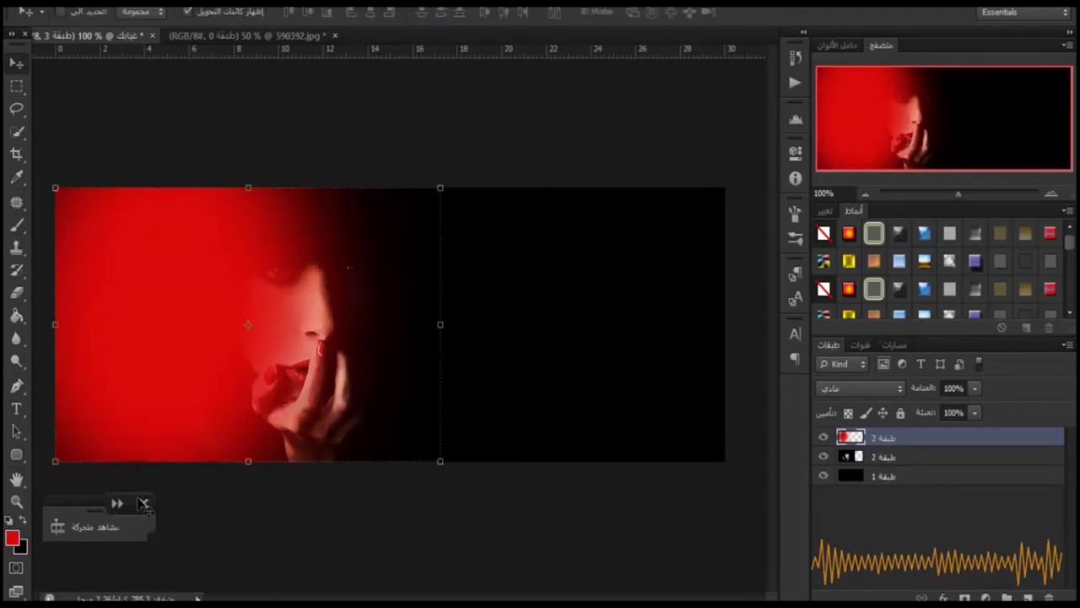
click(861, 387)
click(868, 118)
click(974, 387)
drag(979, 408, 934, 407)
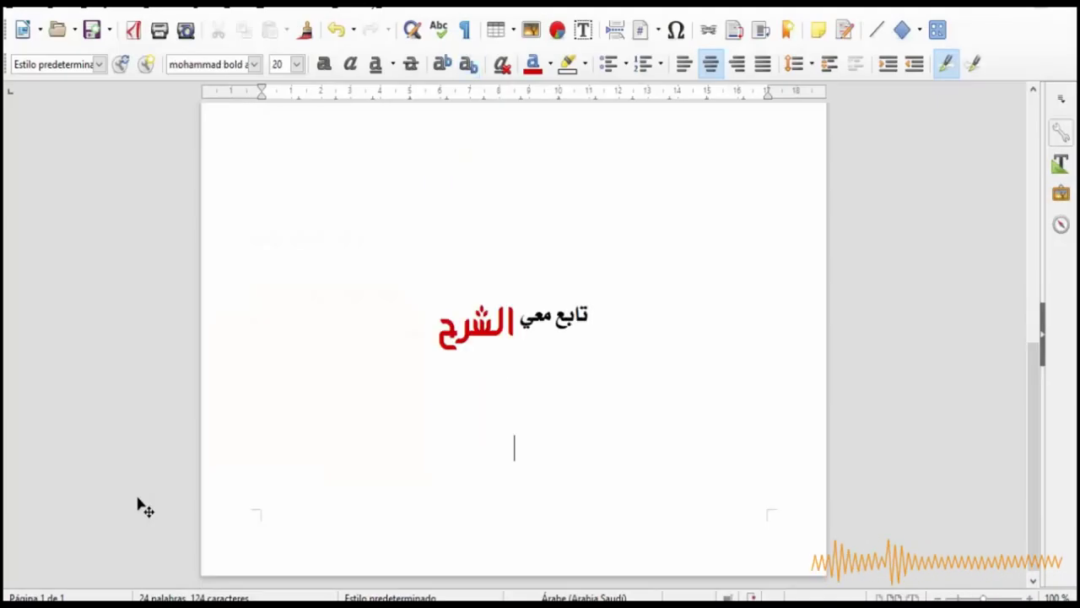
- Type 'الان راح اعمل مخطوطة ببرنامج' with 'كلك' on the line below
text(الا)
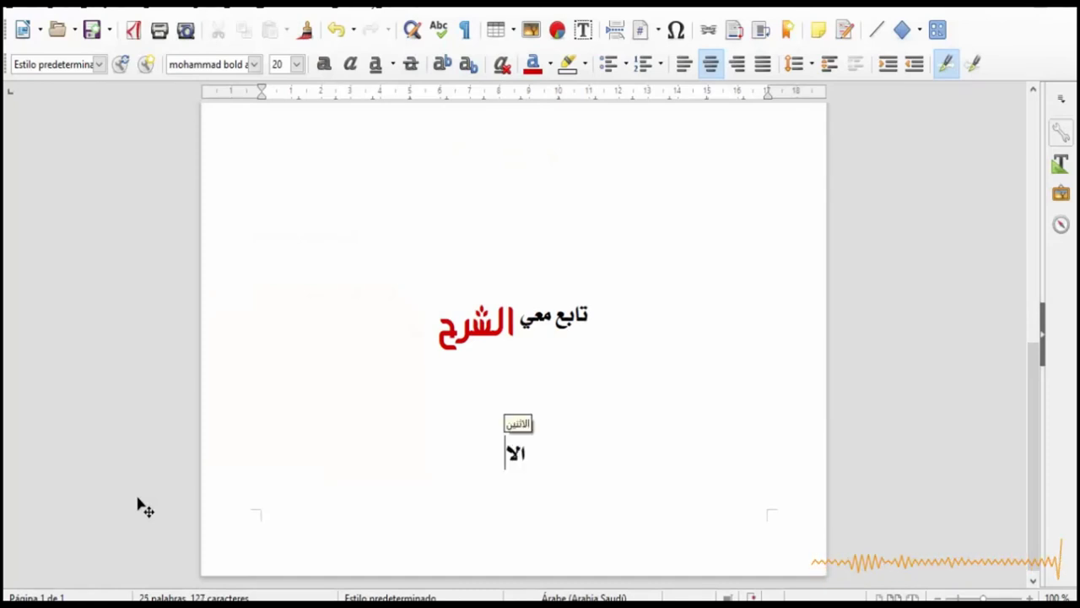
text(ن را)
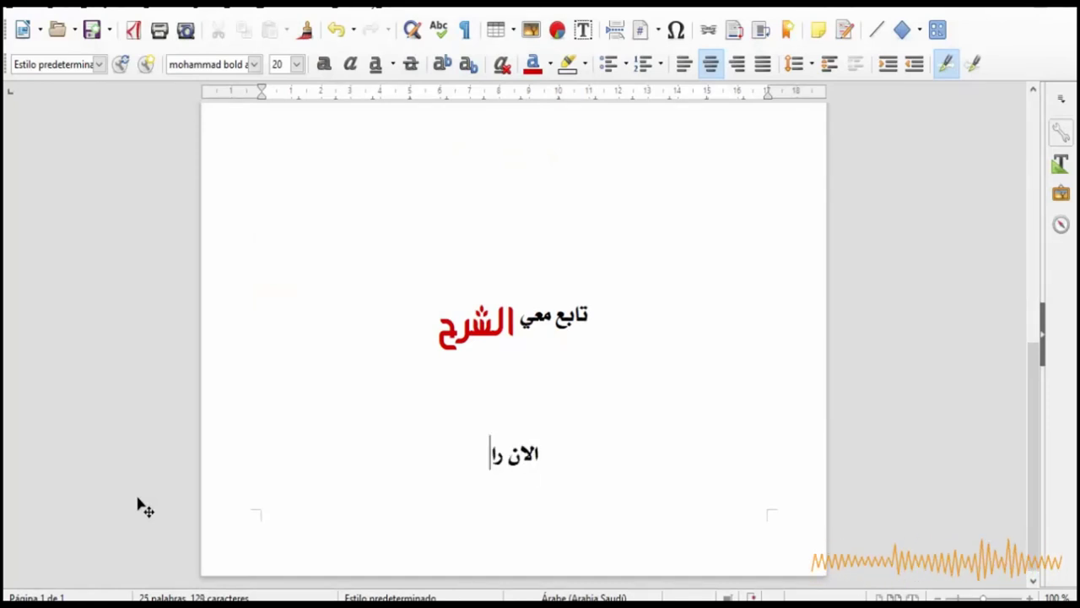
text(ح اعمل مخطوطة)
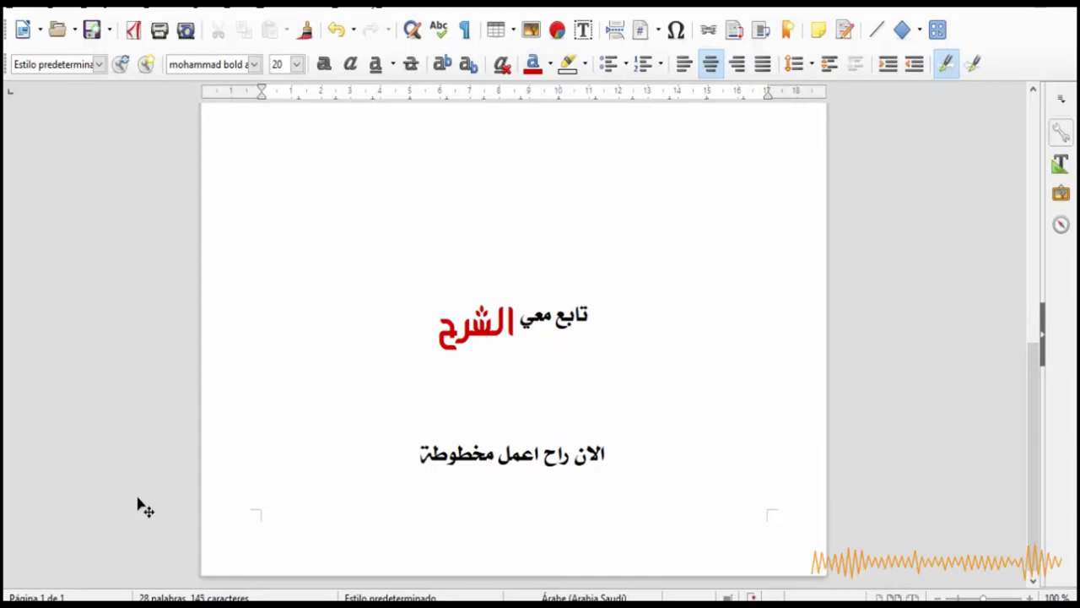
text( ببر)
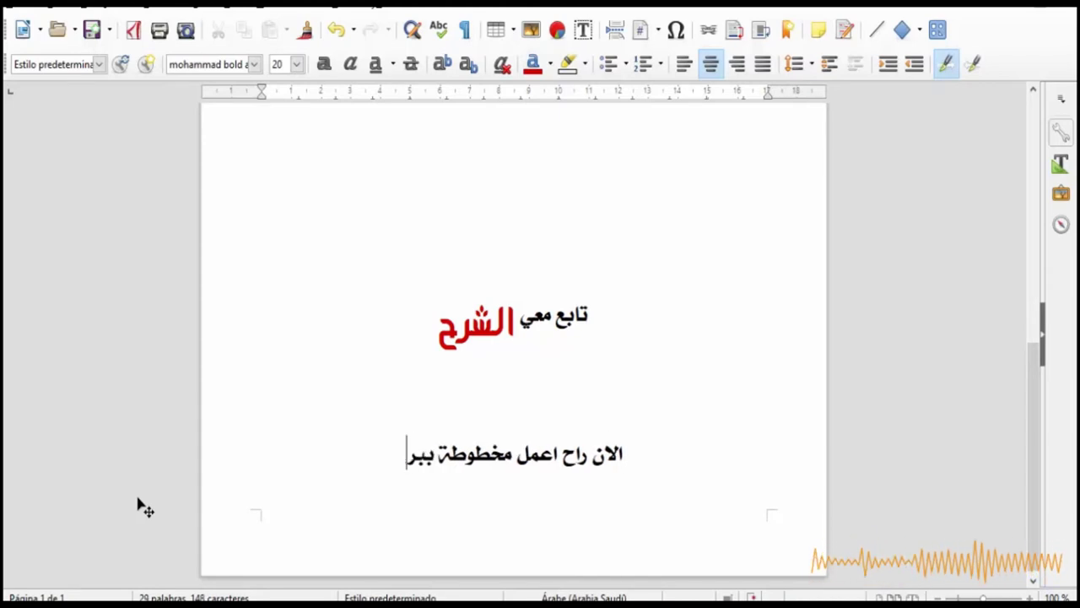
text(نام)
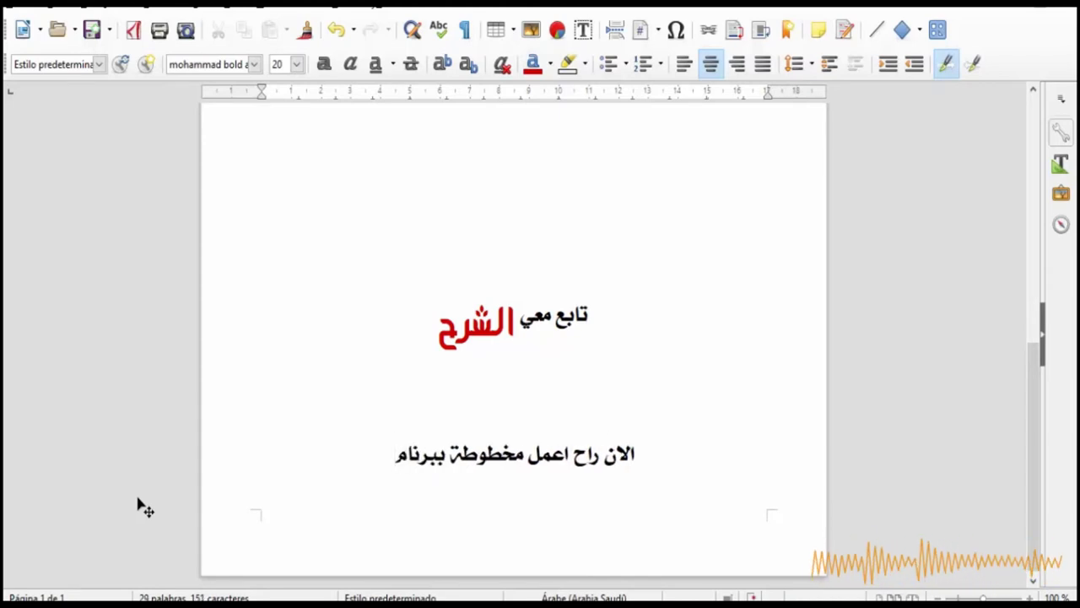
text(ج)
key(Return)
text(كلك)
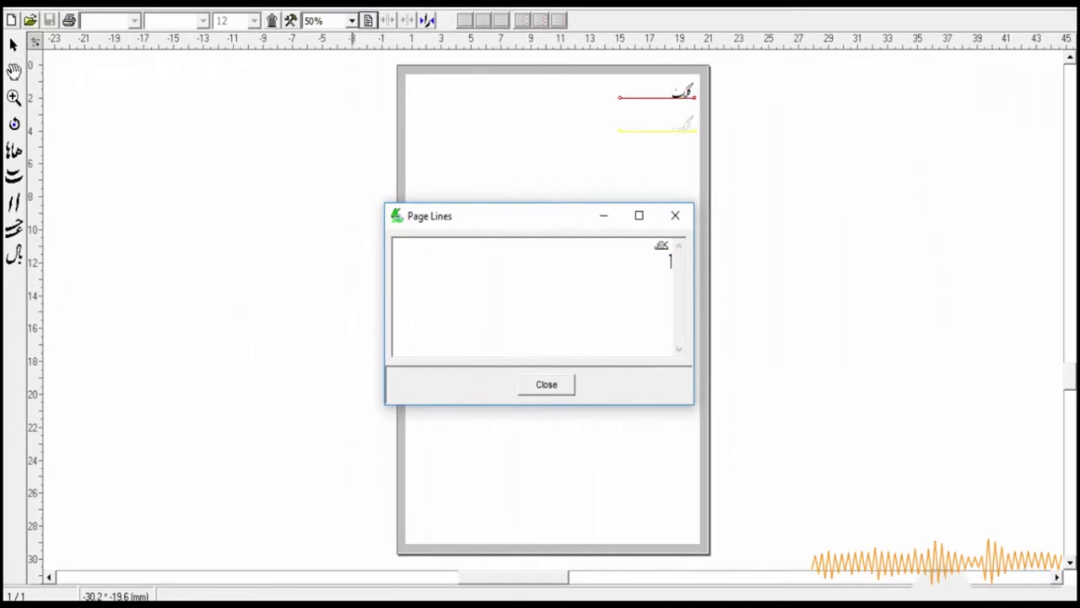
- Replace the line's text with غيابك and move the text line toward the page middle
key(Down)
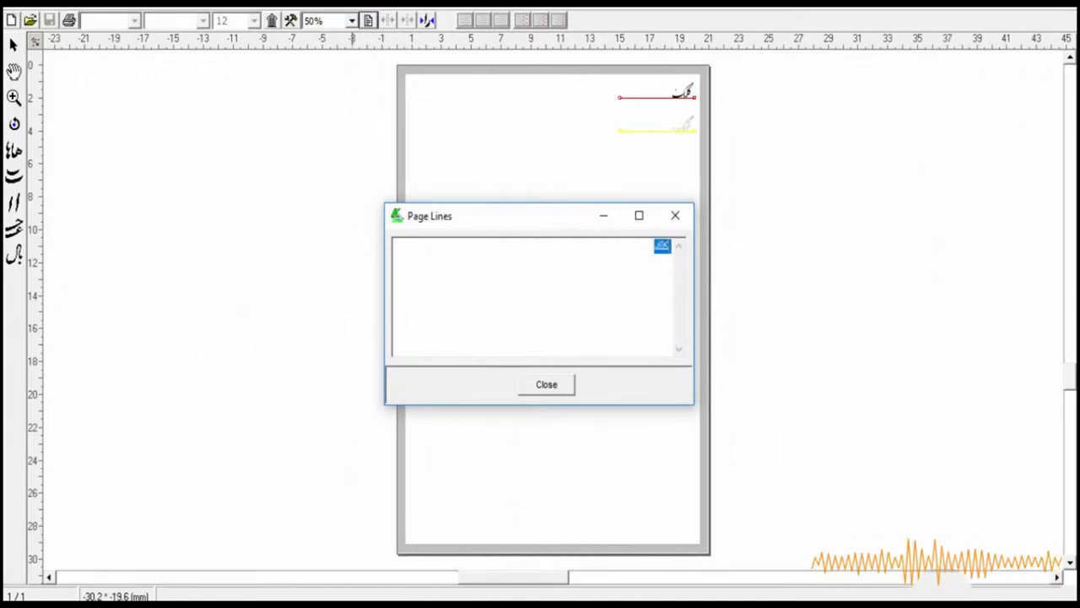
text(غياب)
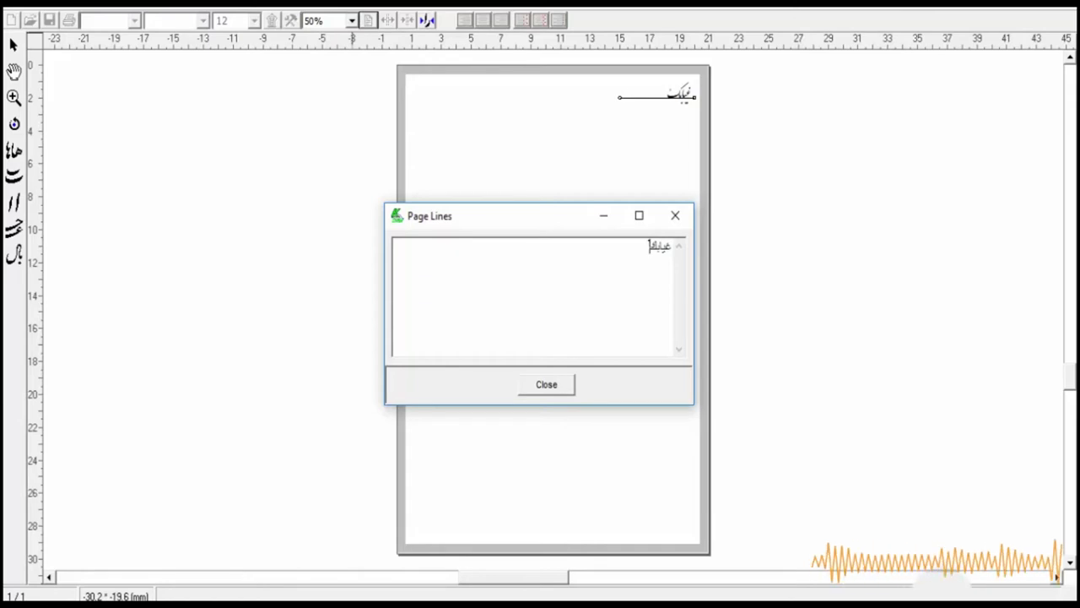
click(546, 384)
drag(696, 97, 607, 276)
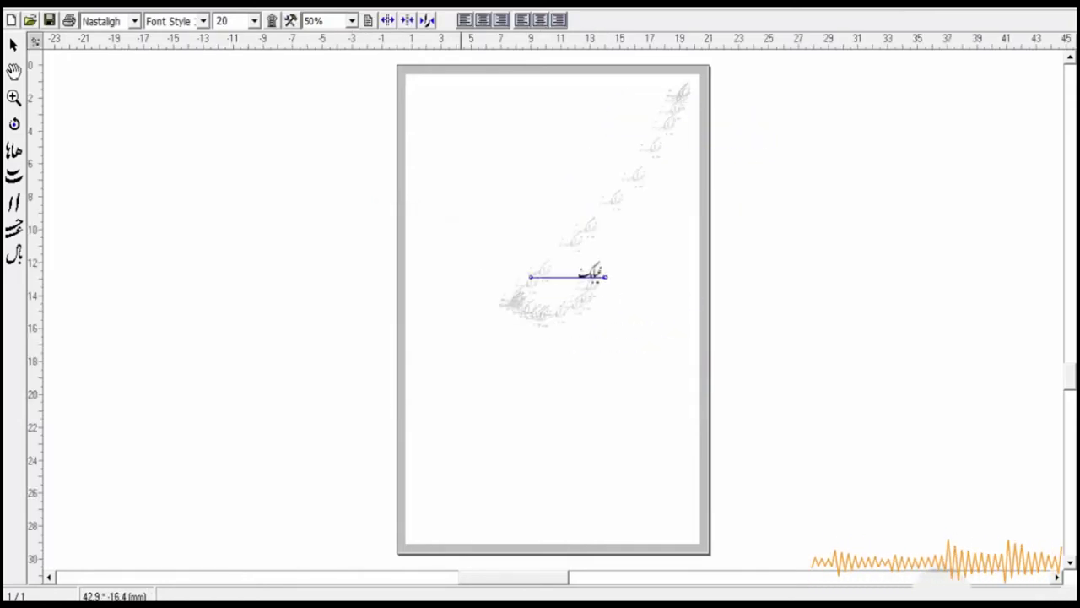
- Set zoom to 100%, font size 72 and the Divani Khat font for the word
click(352, 20)
key(Up)
key(Up)
key(Up)
key(Return)
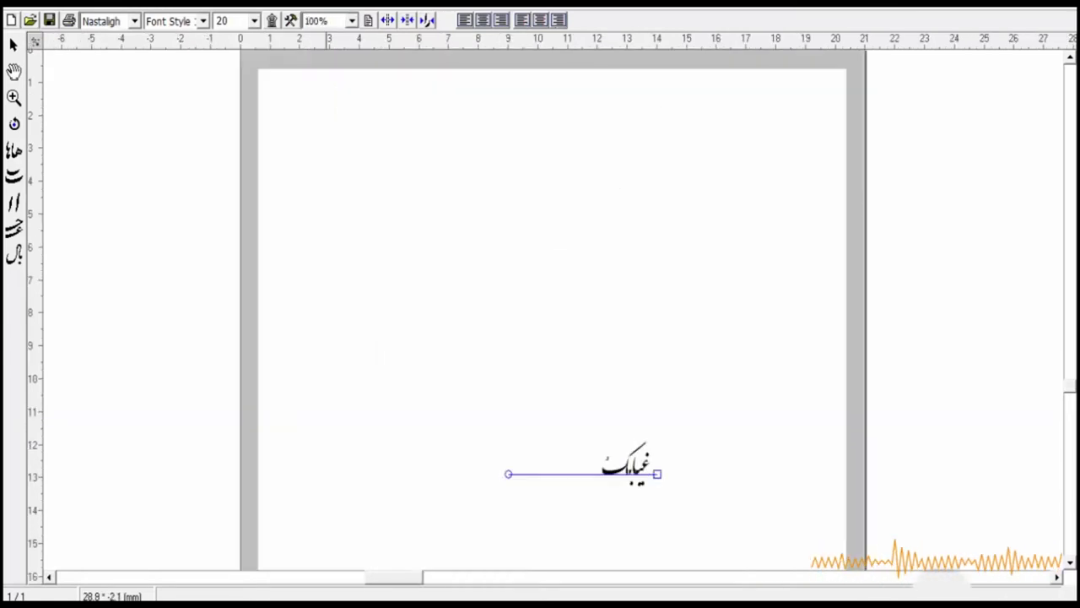
click(254, 20)
key(Down)
key(Down)
key(Down)
key(Down)
key(Return)
click(133, 20)
key(Down)
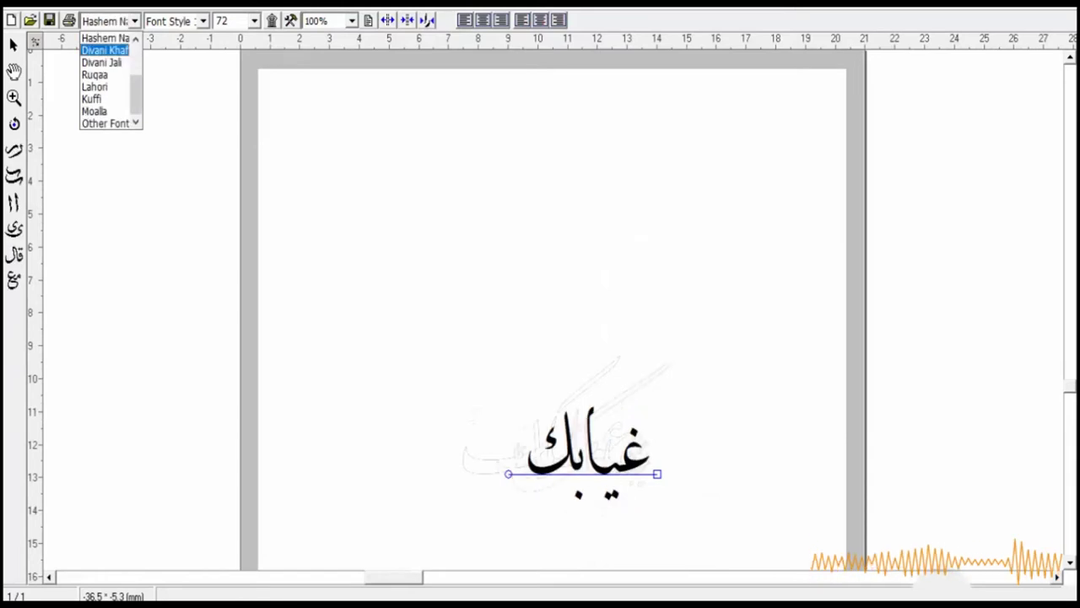
key(Down)
key(Return)
- Select the whole word غيابك and move it up toward the page centre
click(642, 468)
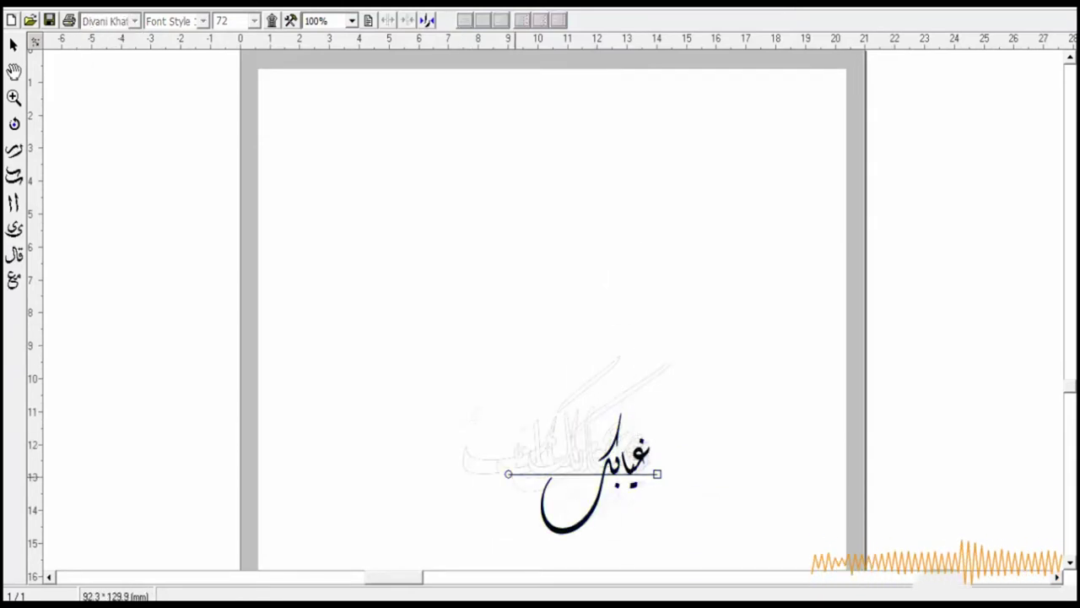
drag(470, 321, 735, 555)
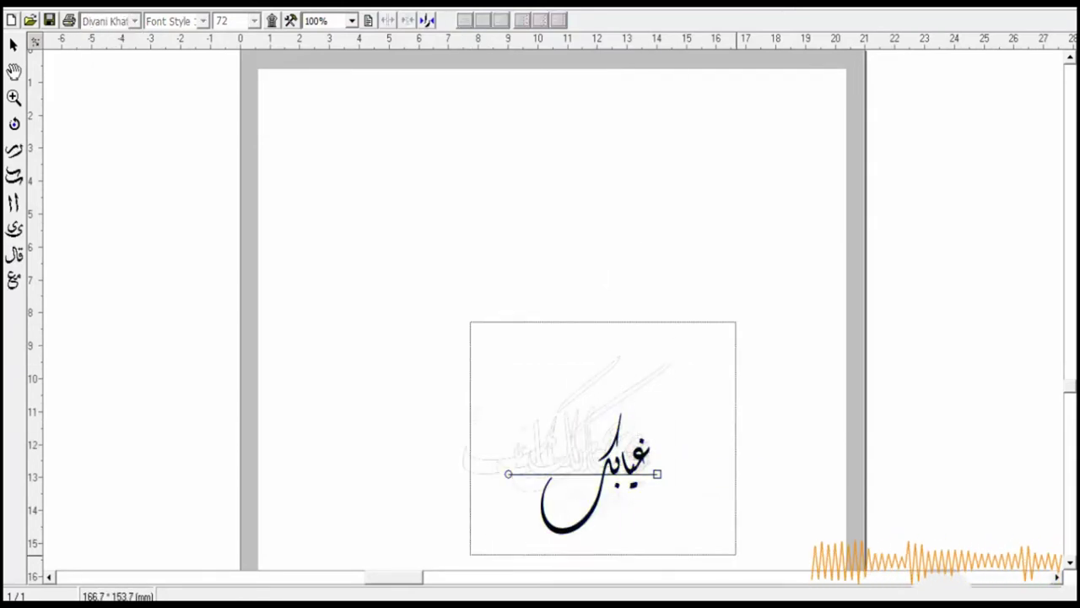
drag(608, 472, 577, 270)
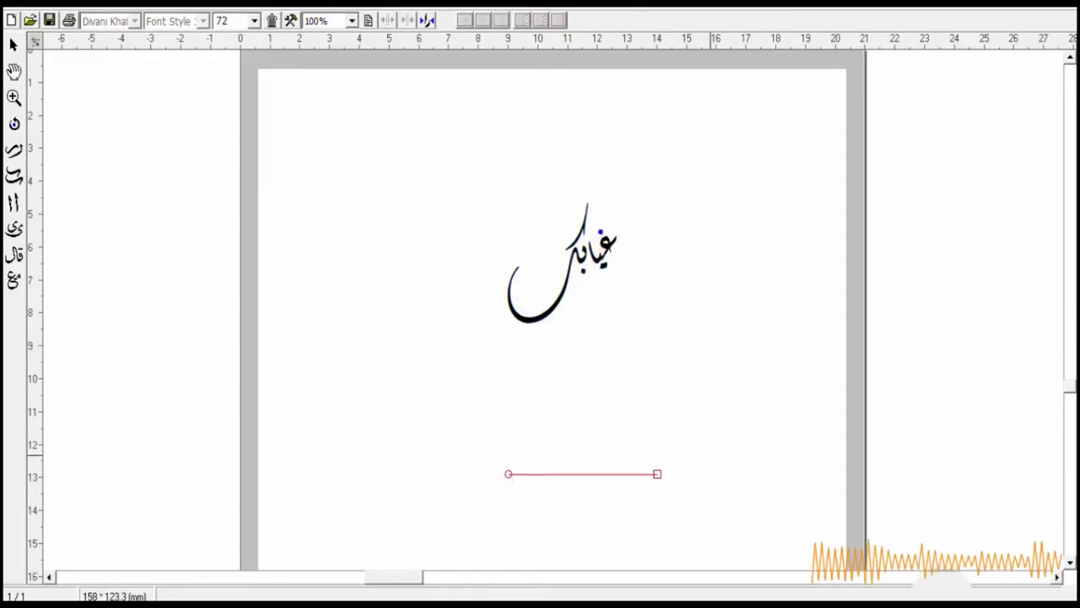
key(ctrl+p)
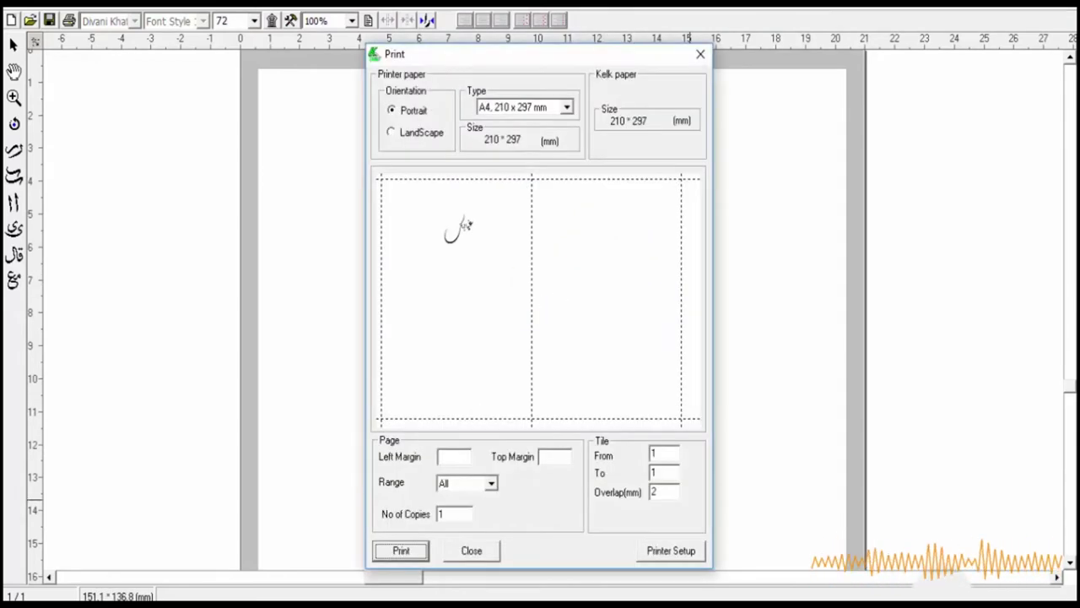
- Print the page to PDF titled غیابک and save it as Kelk.pdf, overwriting the existing file
key(Return)
key(ctrl+a)
text(غیابک)
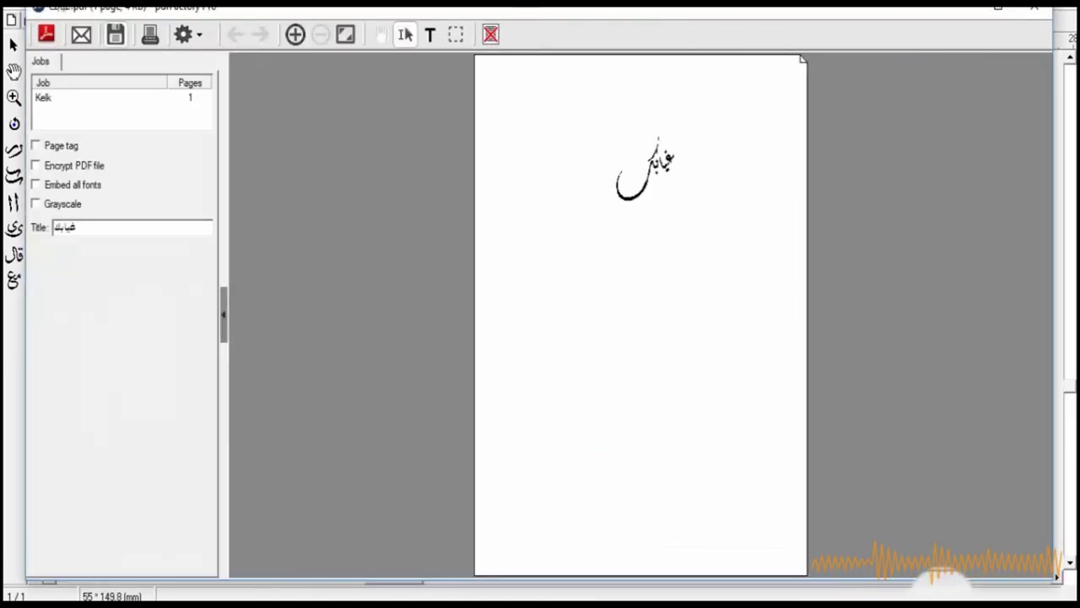
key(ctrl+s)
key(Return)
key(Left)
key(Return)
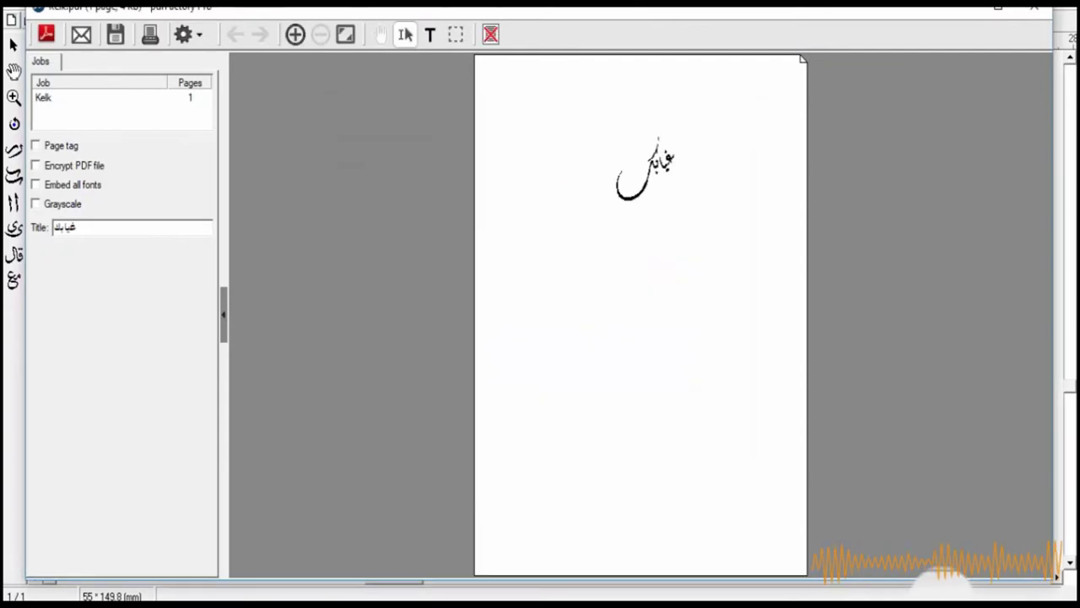
key(alt+f)
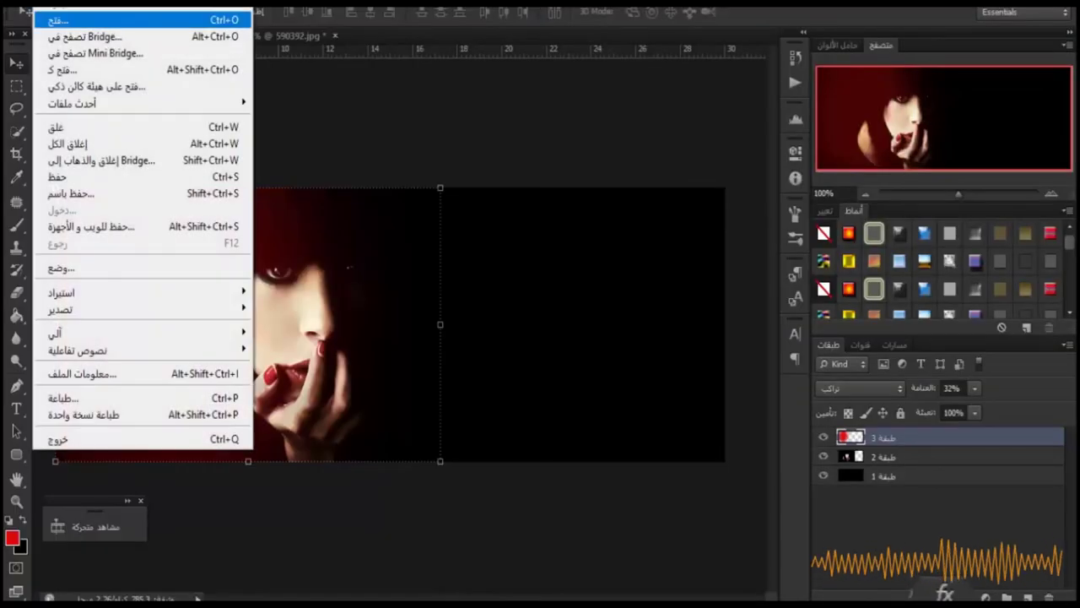
- Import Kelk.pdf as a new document, tilt the calligraphy and pick orange as foreground
key(Return)
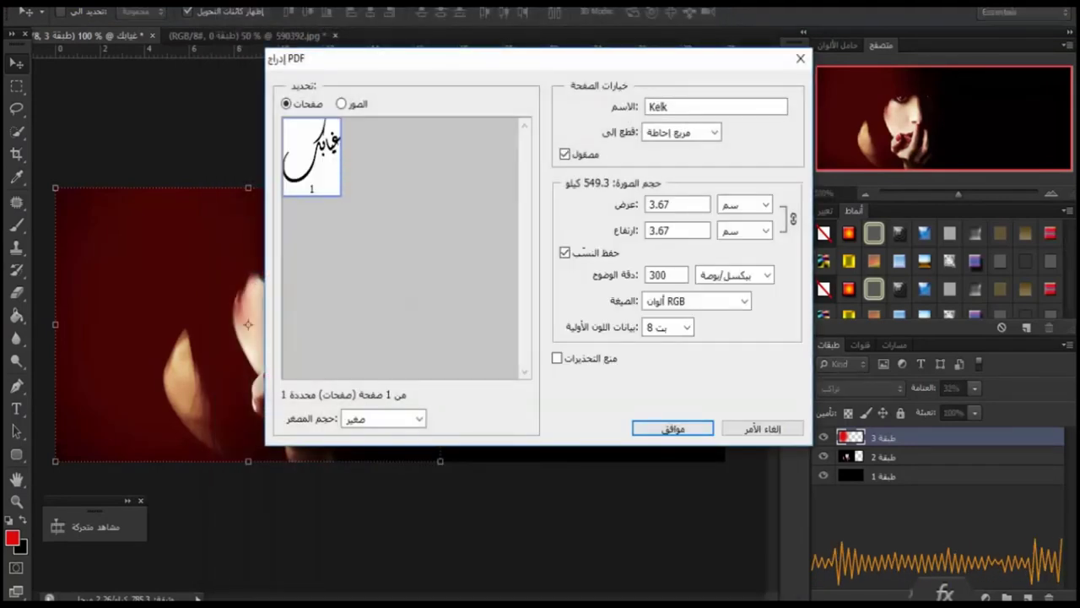
key(Return)
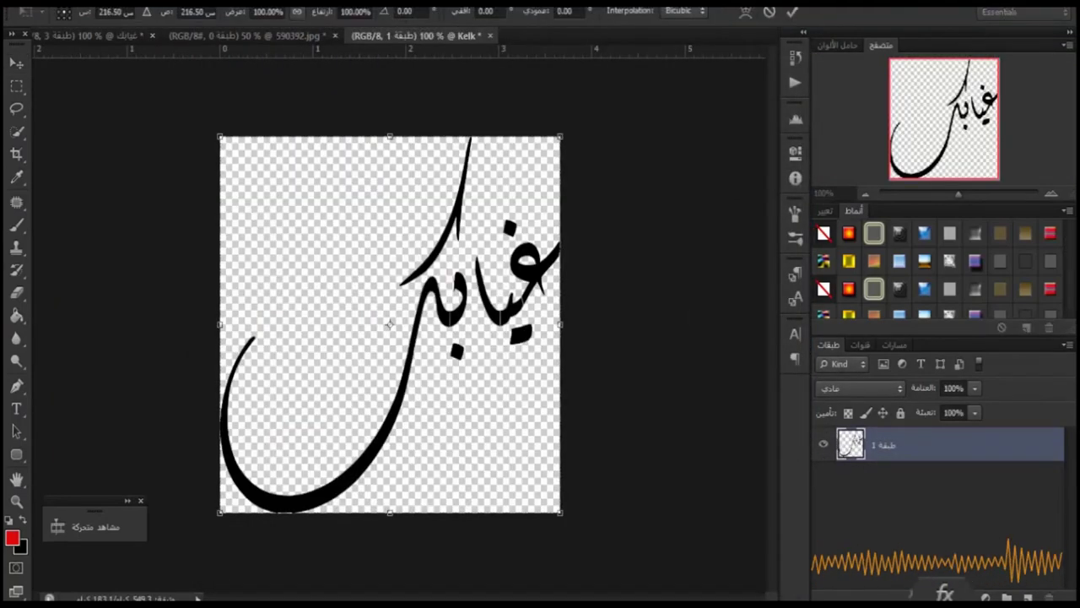
key(Return)
key(i)
click(12, 537)
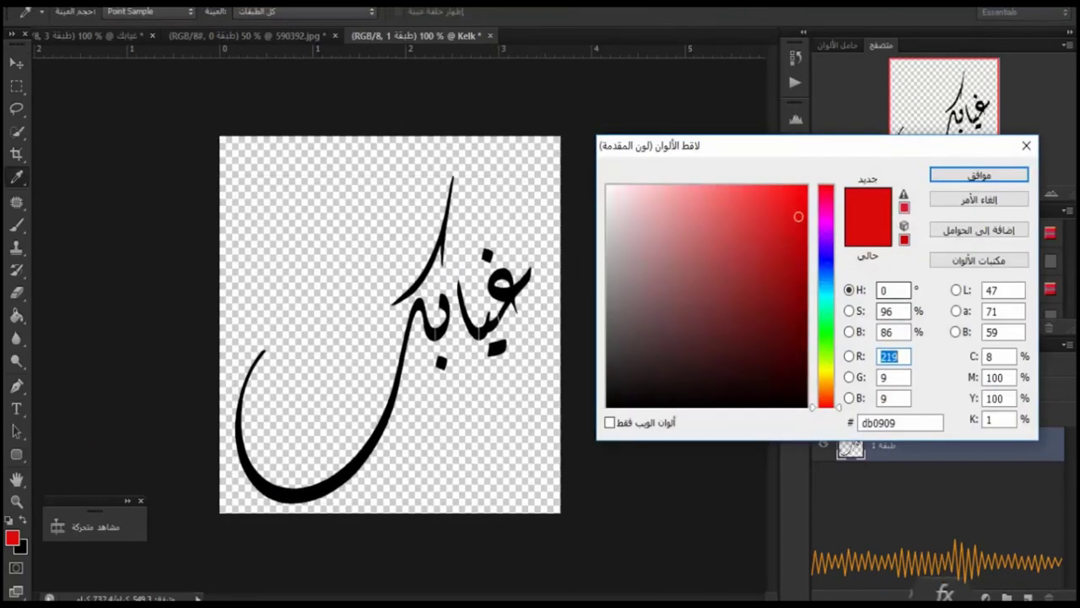
key(Return)
- Fill the calligraphy strokes orange and drag the layer onto the portrait document
key(g)
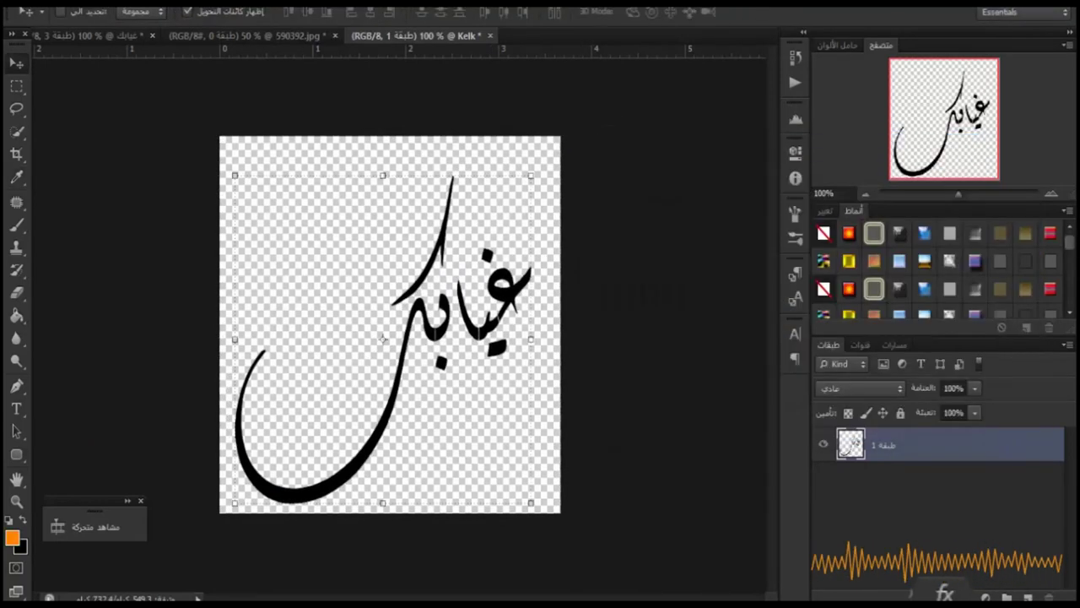
click(295, 488)
click(422, 270)
click(506, 291)
key(i)
click(12, 537)
drag(617, 200, 607, 185)
key(Return)
key(g)
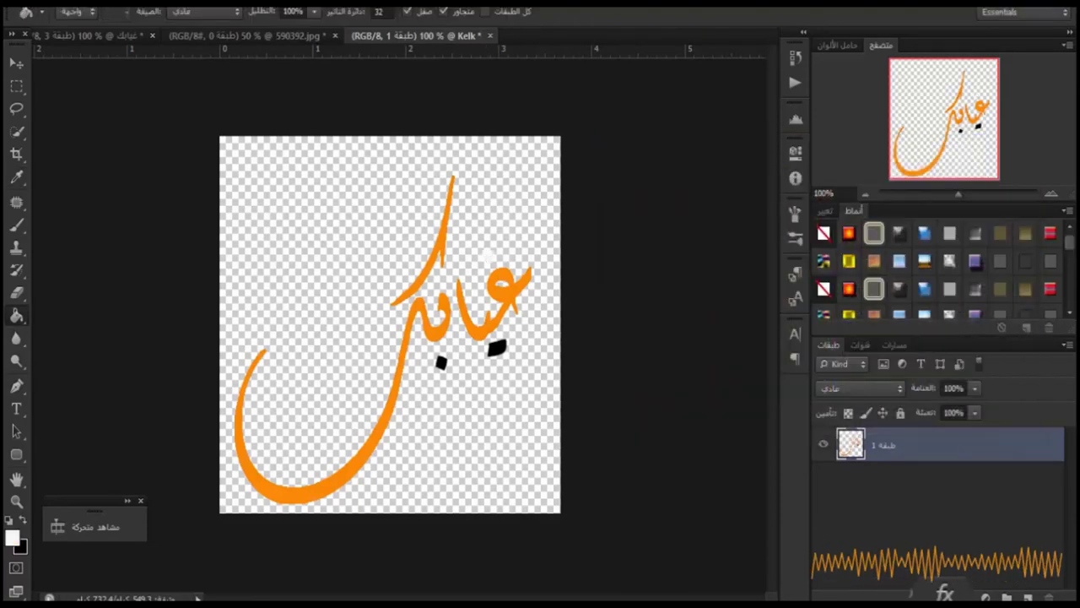
key(v)
drag(441, 362, 248, 323)
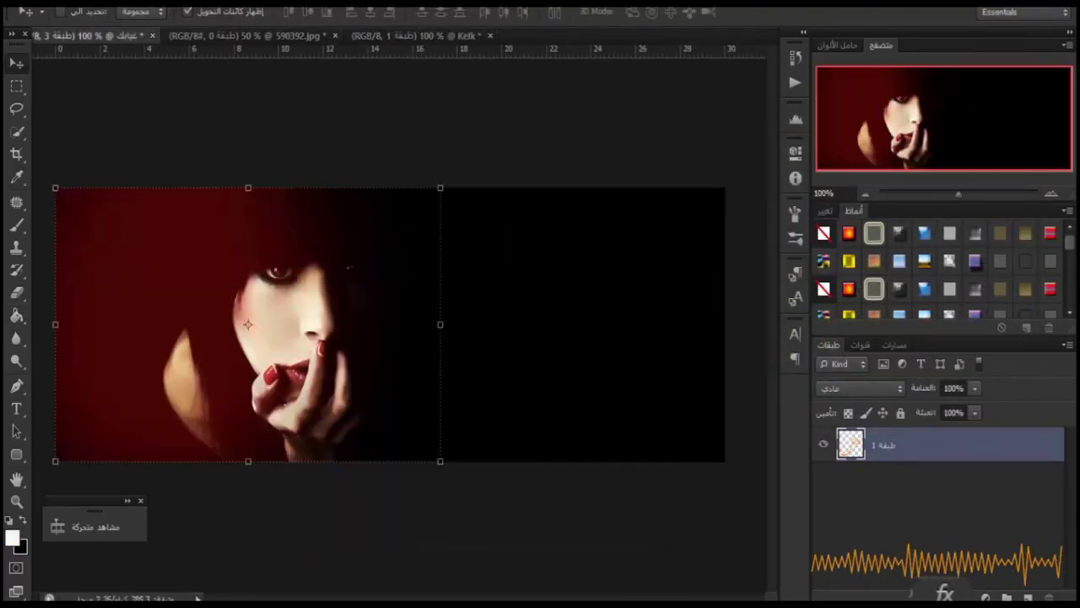
- Scale down the orange calligraphy and place it right of the portrait
key(ctrl+t)
drag(723, 205, 567, 290)
drag(472, 405, 515, 304)
mouse_move(393, 434)
mouse_down()
mouse_move(428, 393)
mouse_move(398, 393)
mouse_up()
drag(610, 275, 616, 282)
key(Return)
- Add the white subtitle 'هو السارق المحترف لـ سعادتي' just beneath the calligraphy
key(t)
key(v)
key(t)
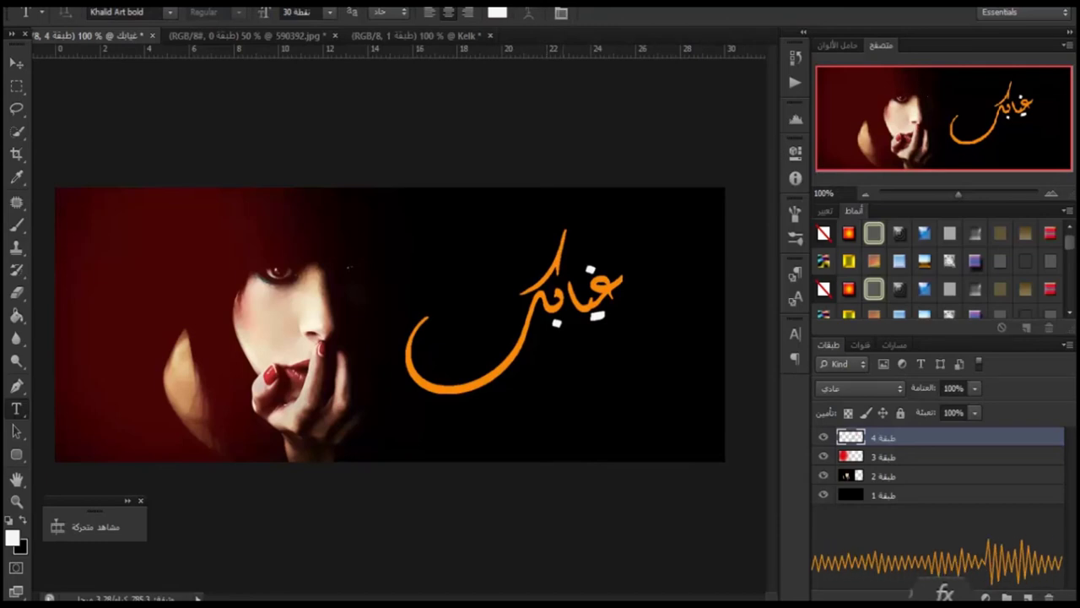
click(563, 406)
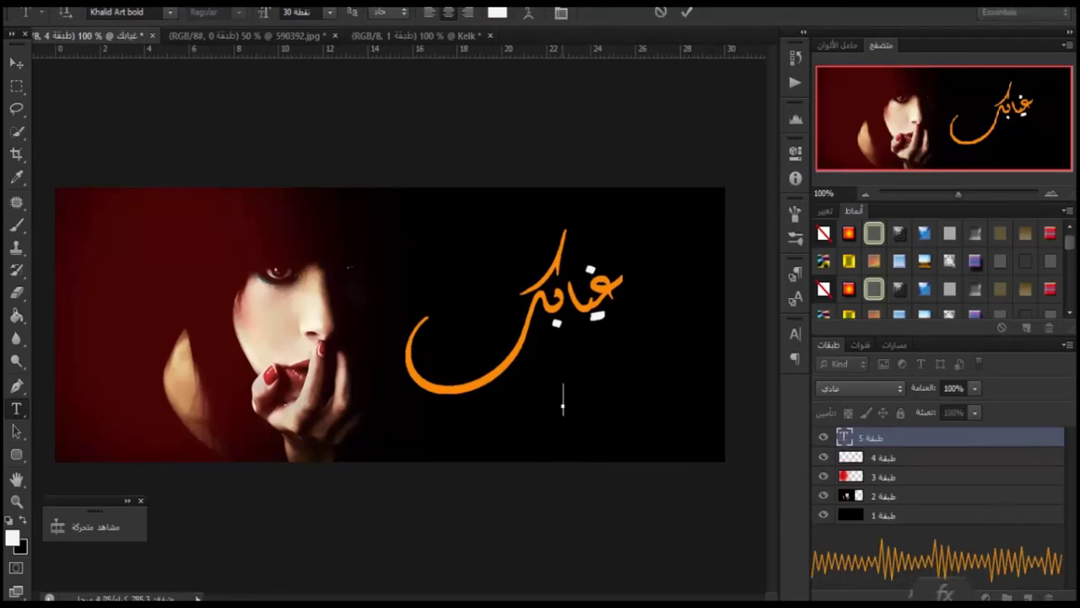
text(مو السارق)
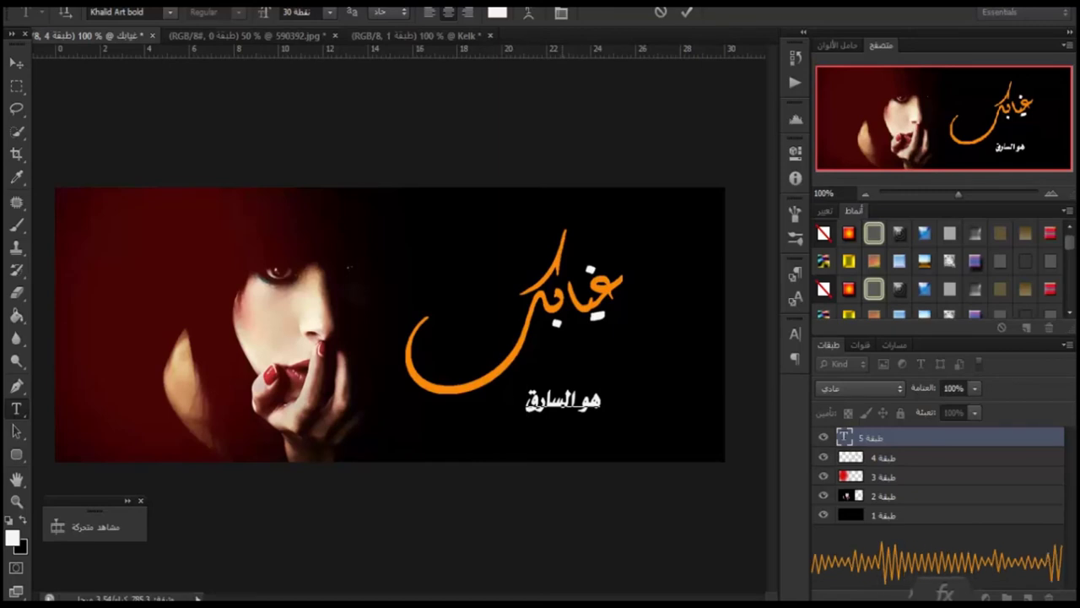
text( المحترف لـ سعا)
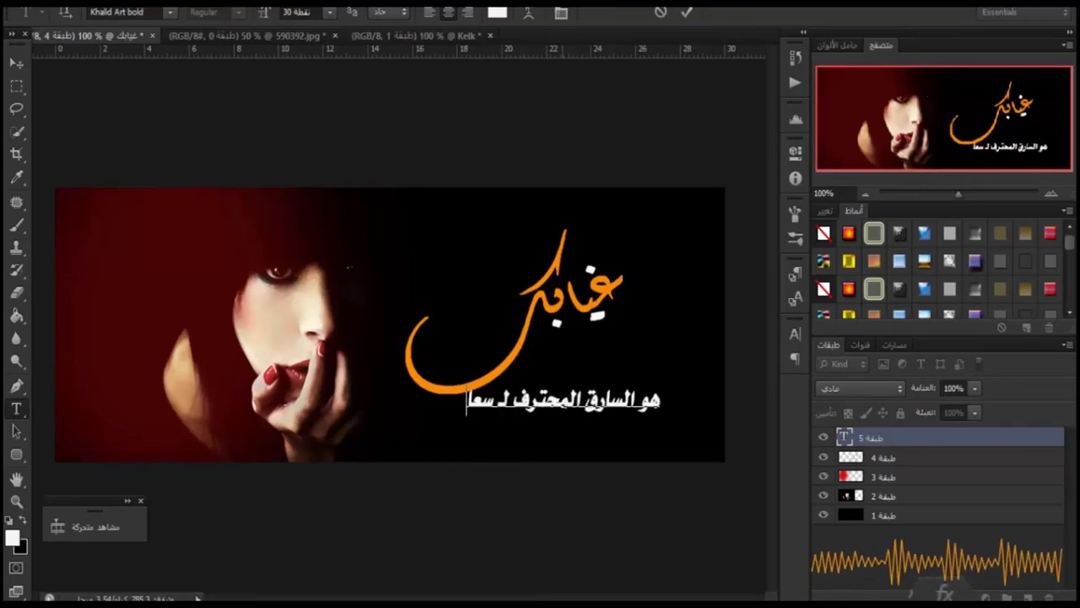
text(دتي)
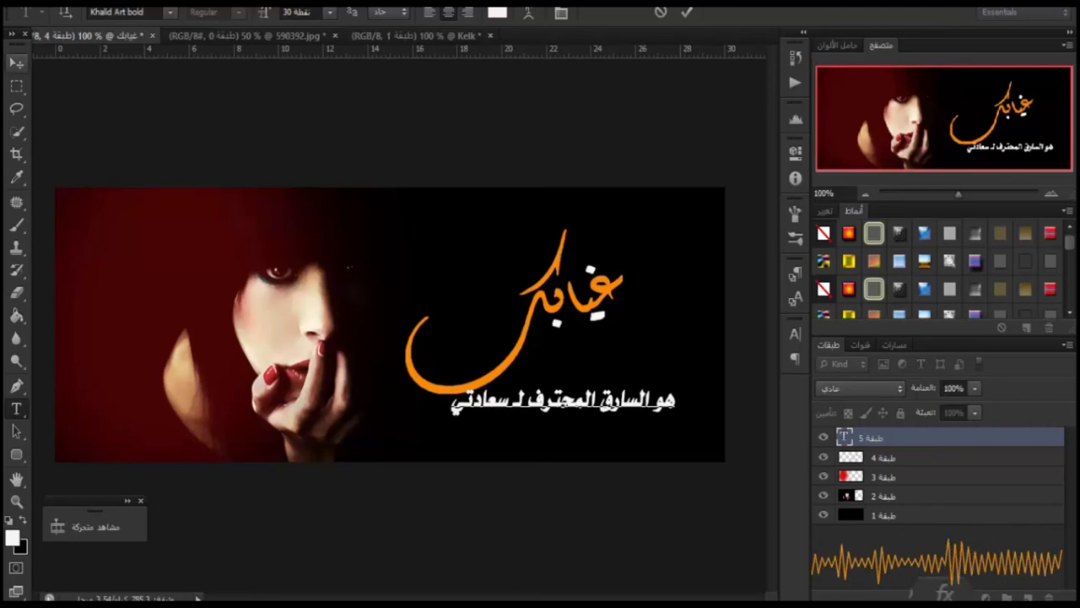
click(16, 62)
drag(616, 355, 596, 319)
- Draw a cyan #0bc0e1 rounded rectangle over the subtitle and make it slightly shorter
key(i)
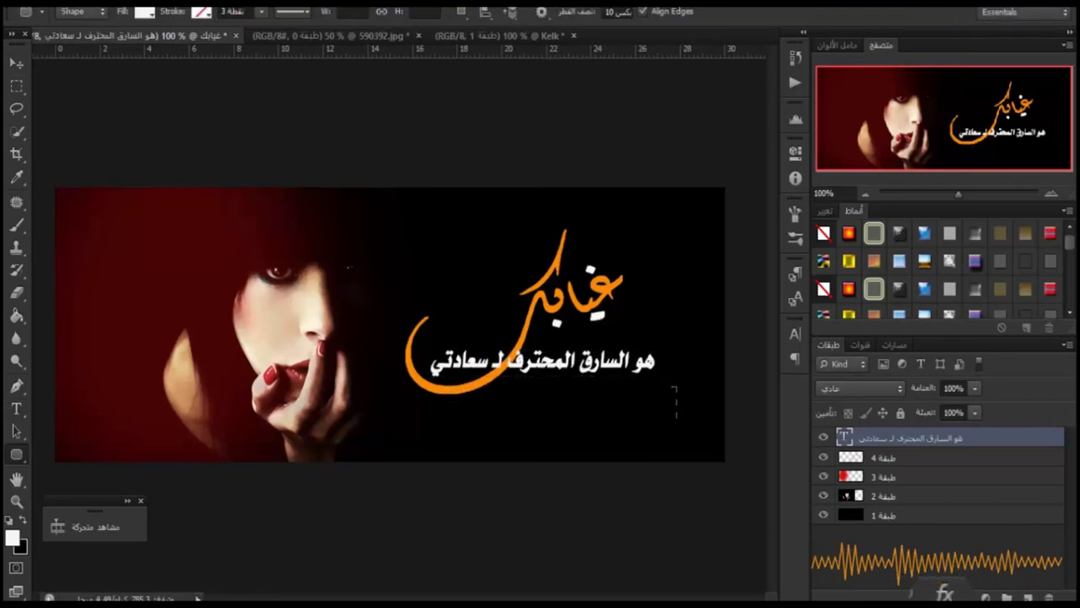
click(11, 538)
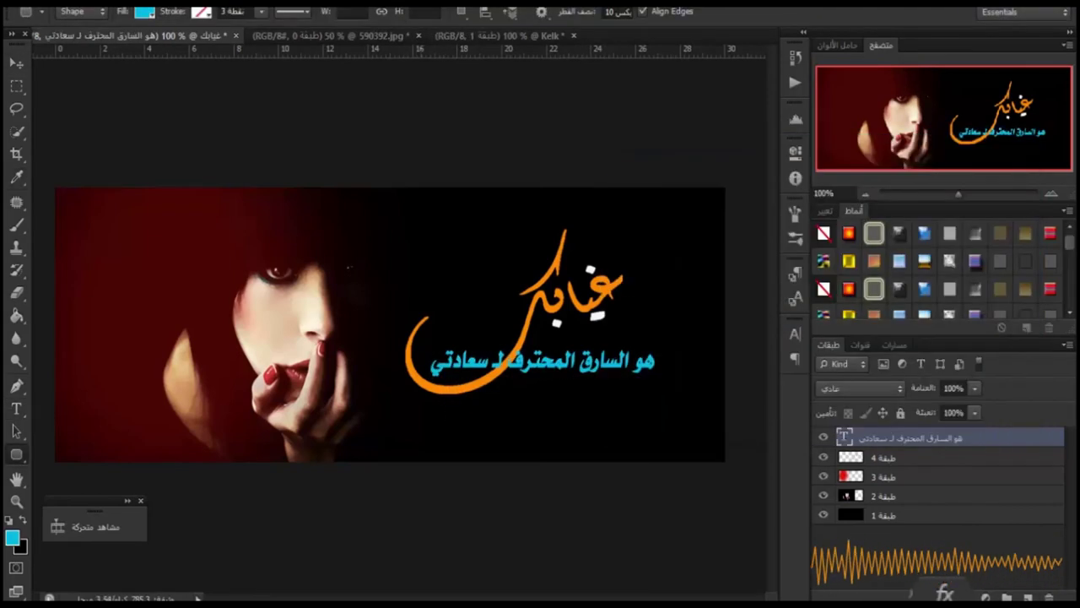
drag(420, 341, 664, 378)
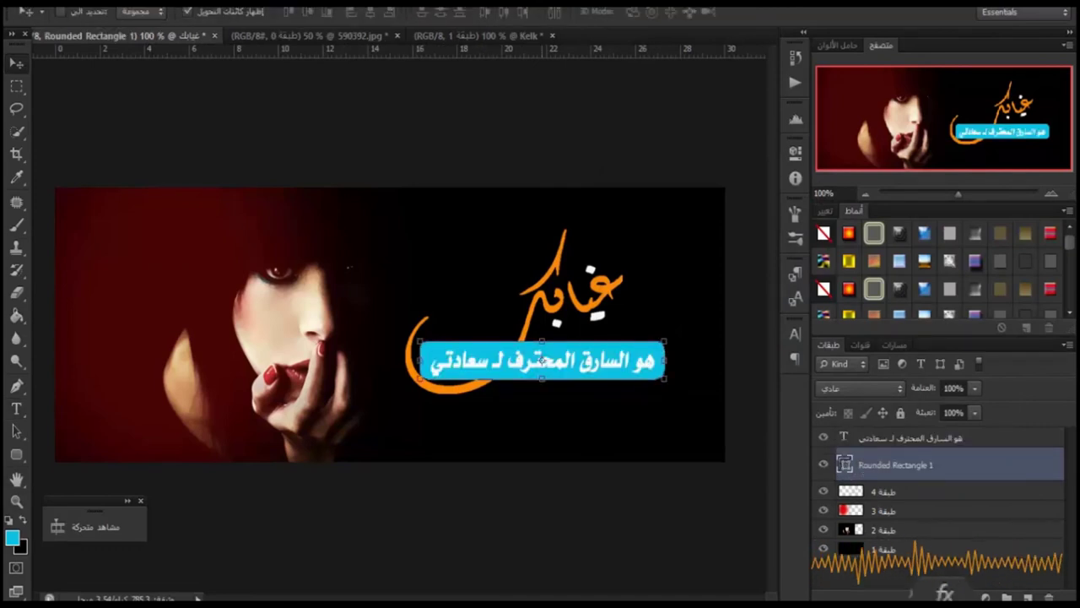
drag(541, 342, 541, 345)
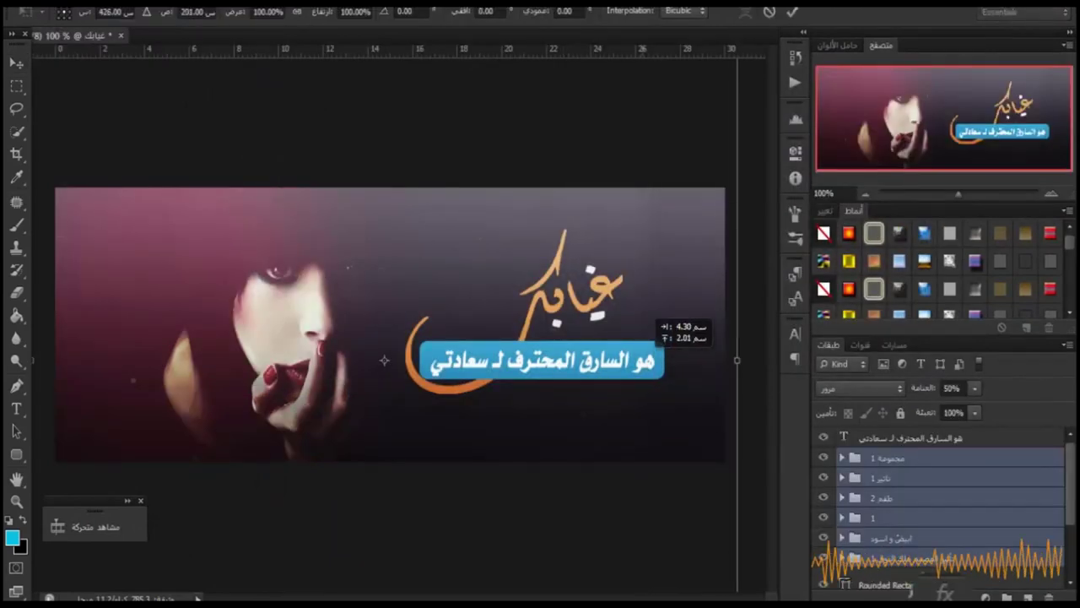
- Apply the box resize, raise the rounded box layer, and shift the watermark credits text right
key(Return)
mouse_move(886, 574)
mouse_down()
mouse_move(878, 447)
mouse_move(894, 451)
mouse_up()
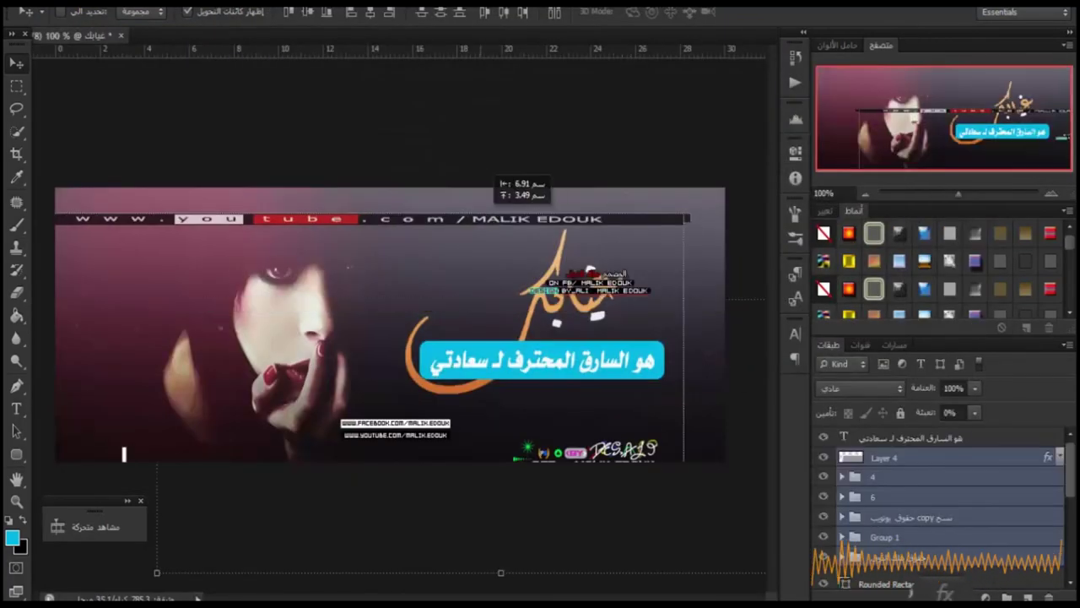
key(ctrl+t)
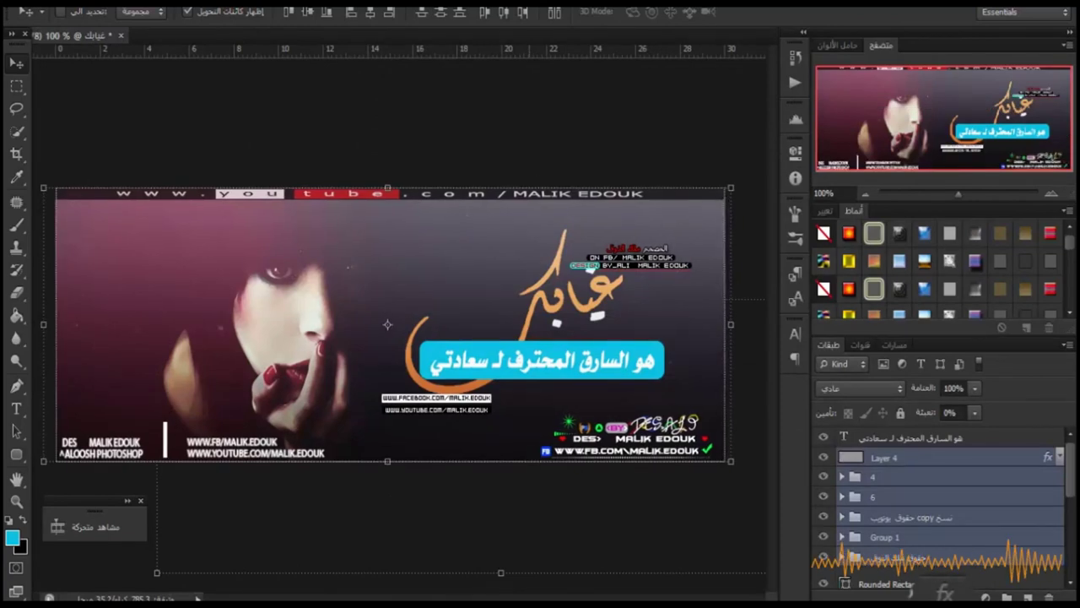
drag(633, 262, 662, 264)
- Move the Facebook/YouTube links beside the cyan box and stack the subtitle layer above it
click(435, 404)
drag(435, 404, 466, 389)
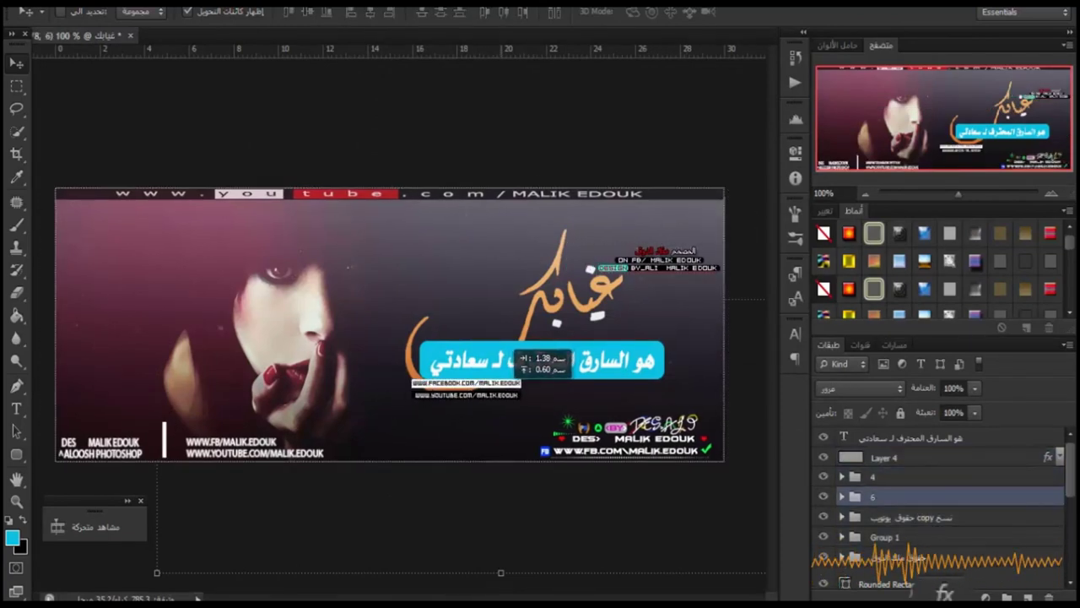
click(541, 368)
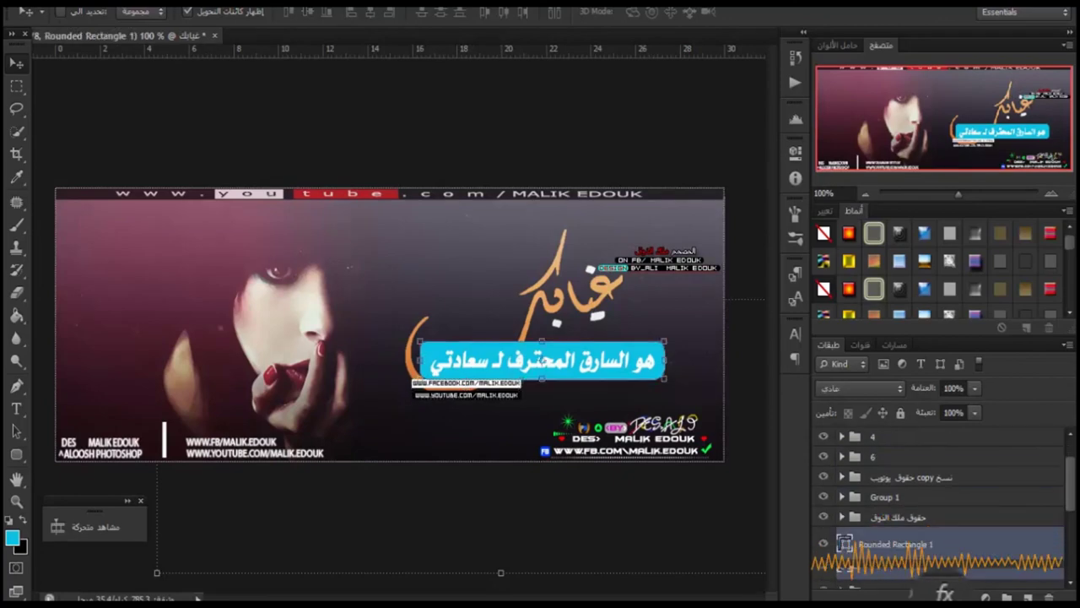
scroll(936, 506, up, 2)
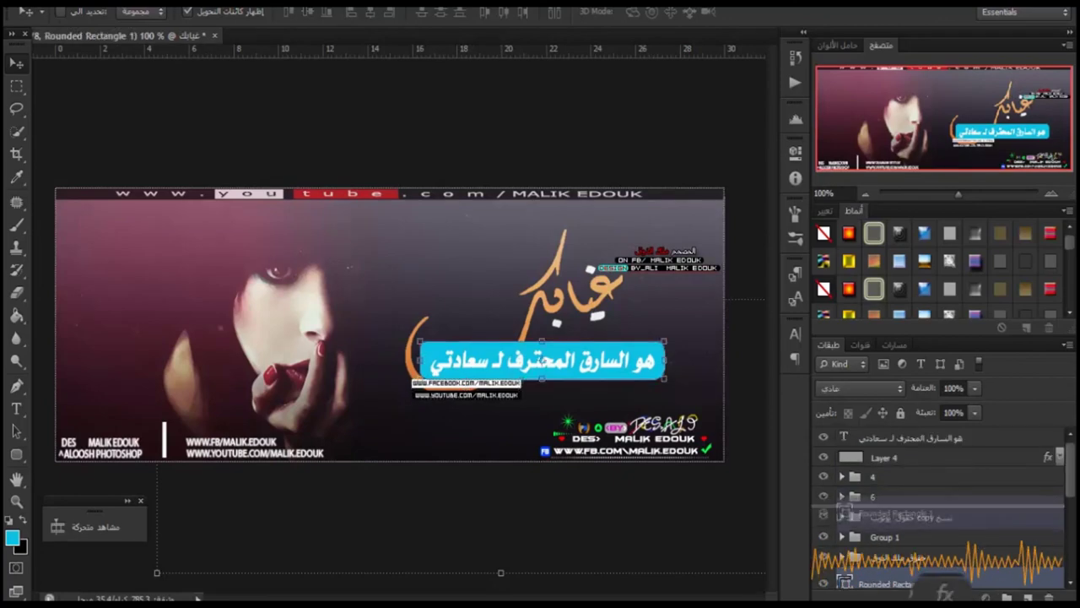
drag(911, 437, 912, 574)
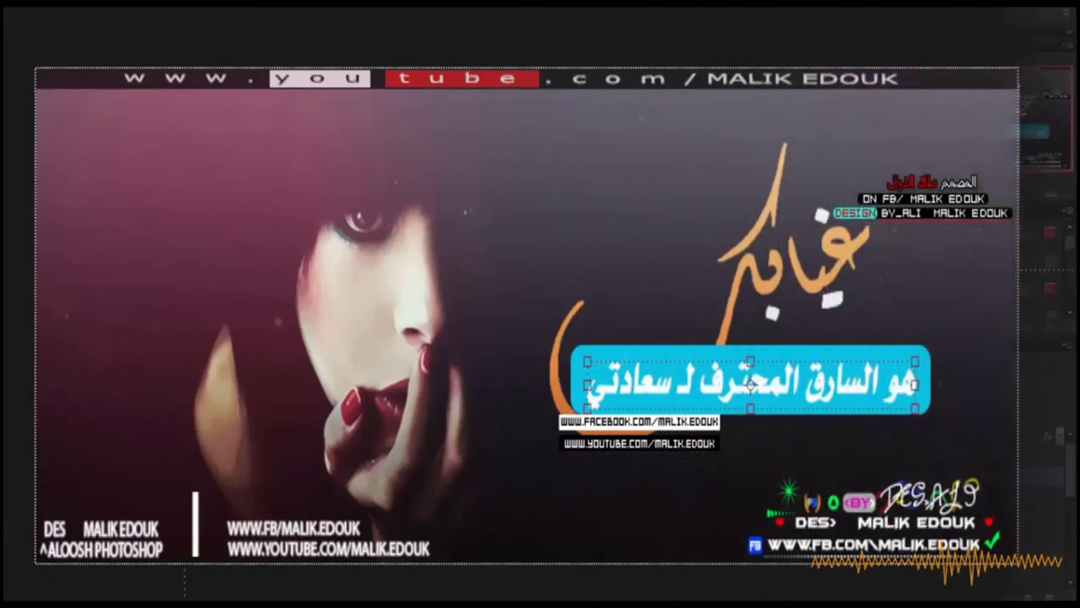